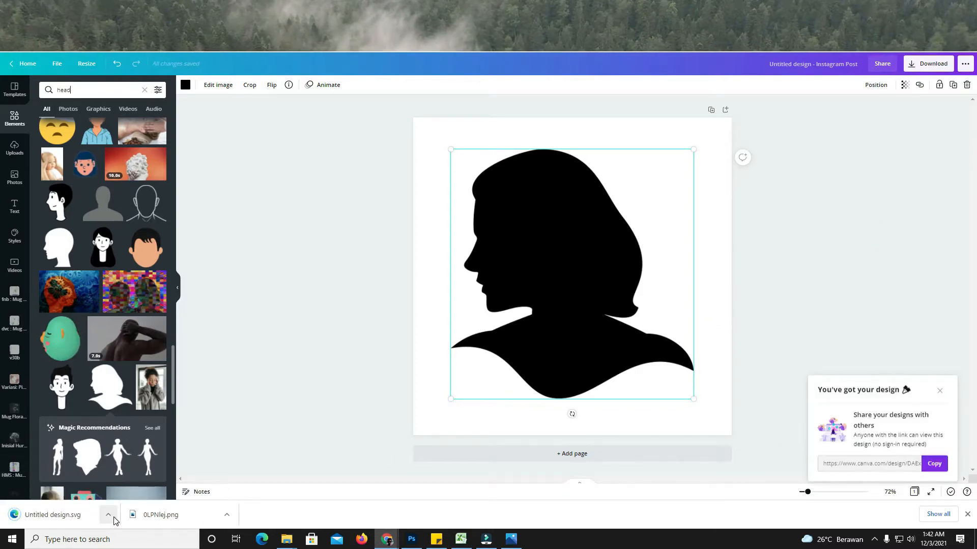
- Open the downloaded "Untitled design.svg" in Photoshop, rasterizing it at 3375 by 3375 pixels, 300 pixels/inch, in RGB Color
click(114, 521)
click(138, 477)
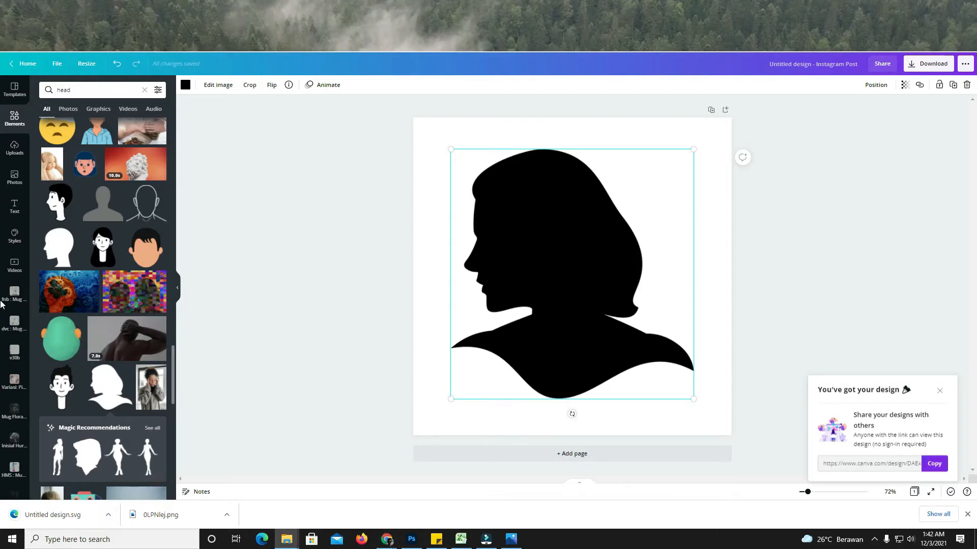
drag(1, 305, 471, 276)
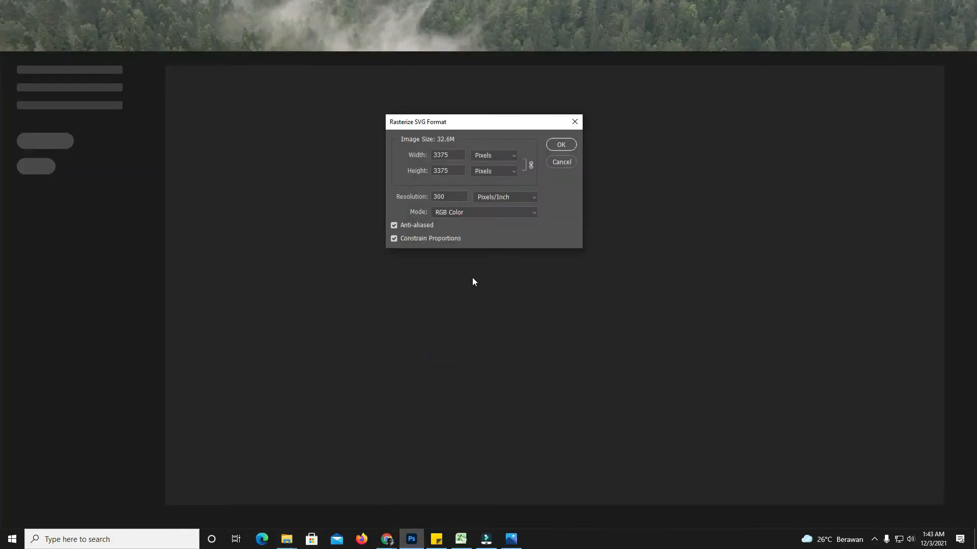
click(560, 145)
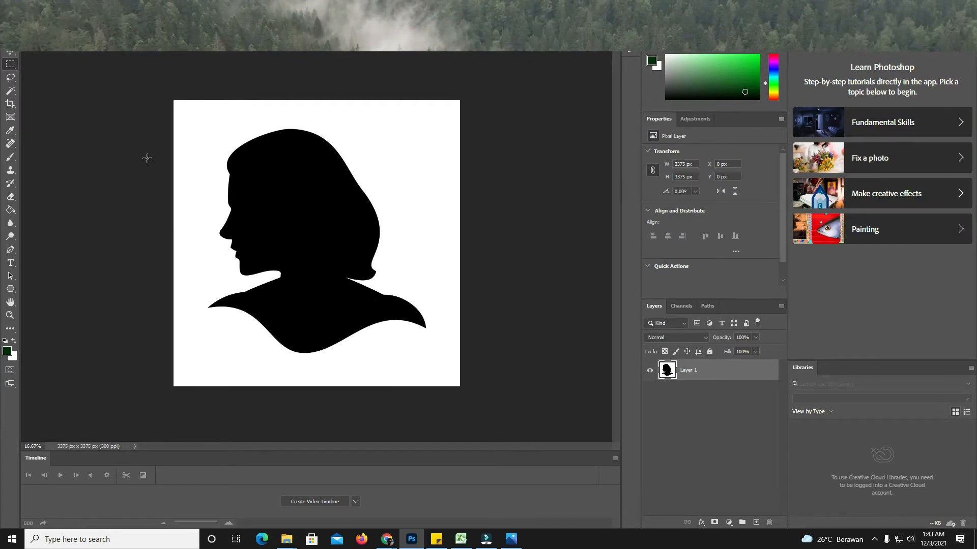
- Select the black head silhouette with the Magic Wand tool and delete it from the layer
click(8, 92)
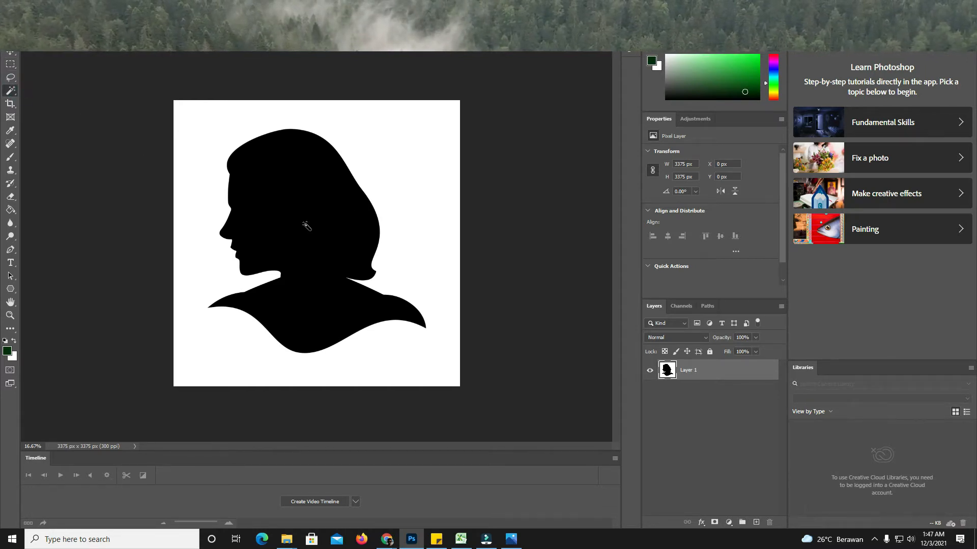
click(306, 225)
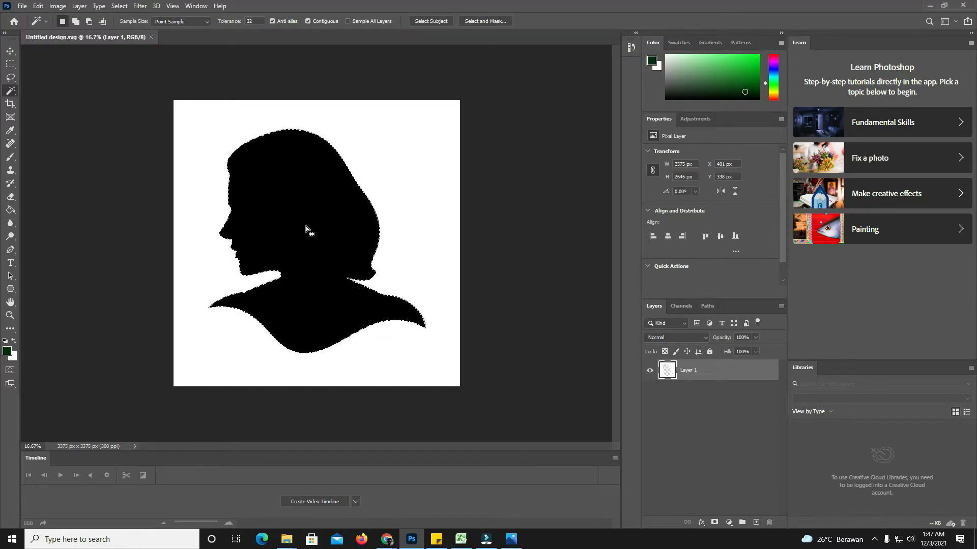
key(Delete)
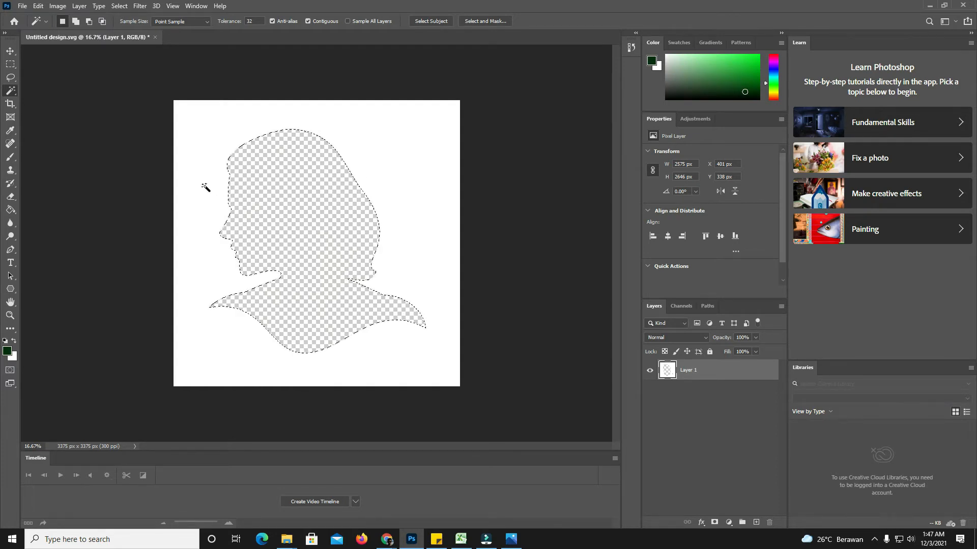
- Invert the selection to the white background and make a work path from it with a tolerance of 2.0 pixels
right_click(281, 206)
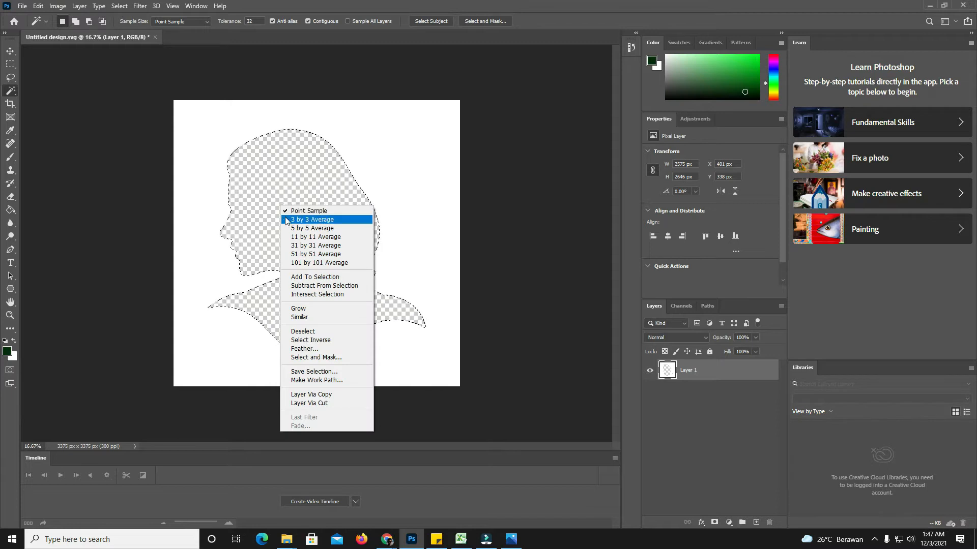
click(315, 340)
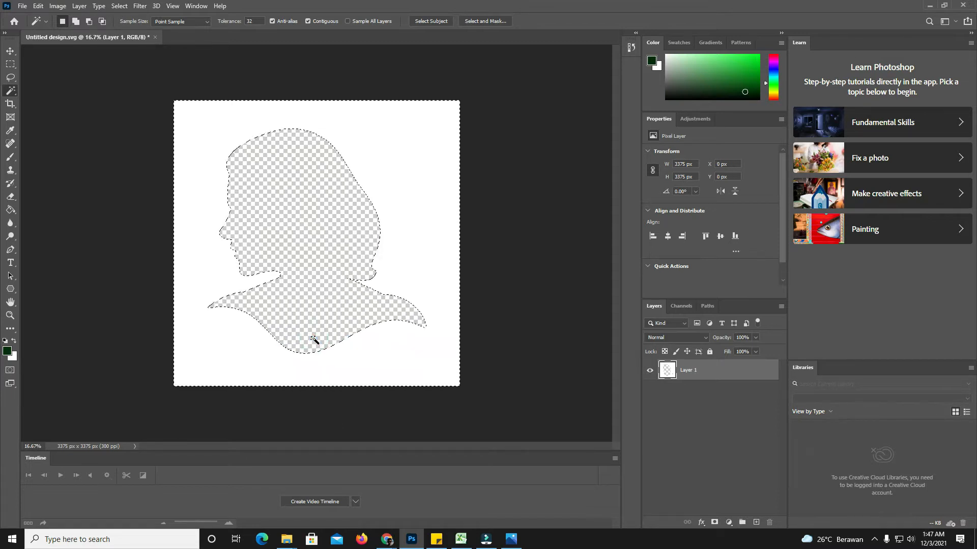
right_click(350, 133)
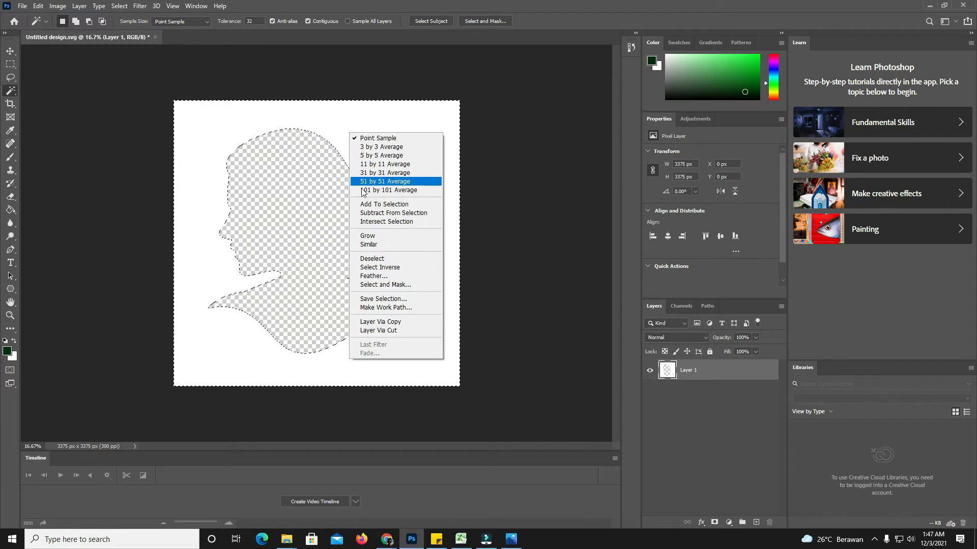
click(383, 308)
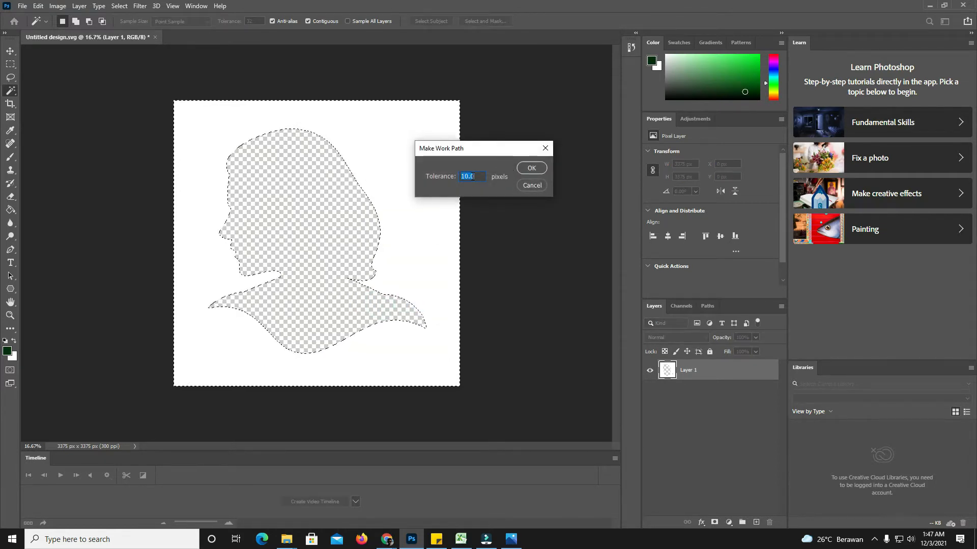
click(466, 175)
double_click(467, 175)
text(2)
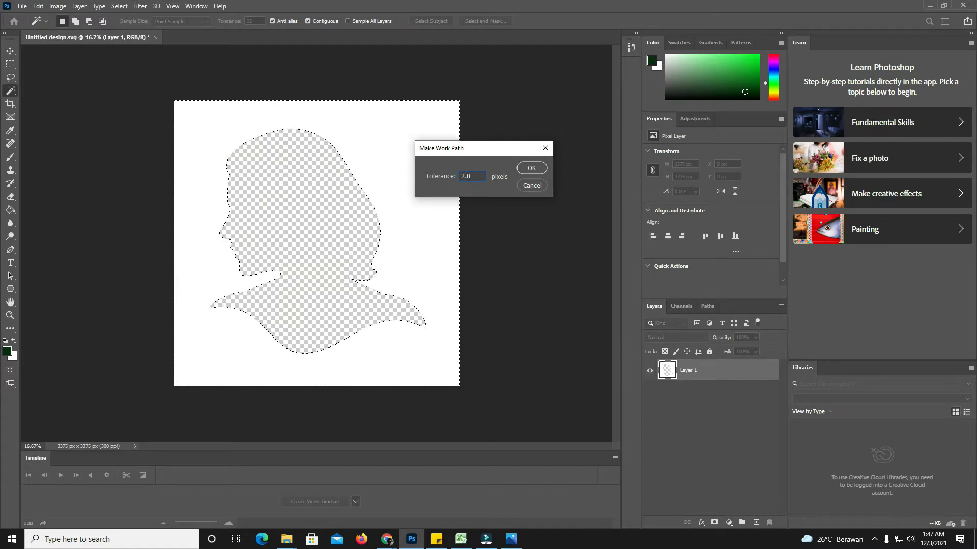
click(527, 170)
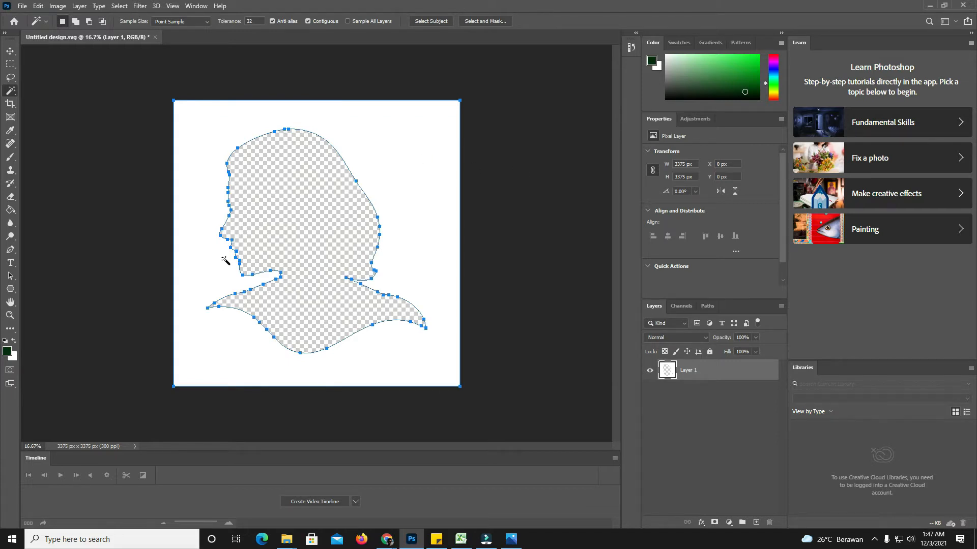
- Check the path along the face and convert it into a shape layer using the Pen tool's Shape option
scroll(225, 259, up, 6)
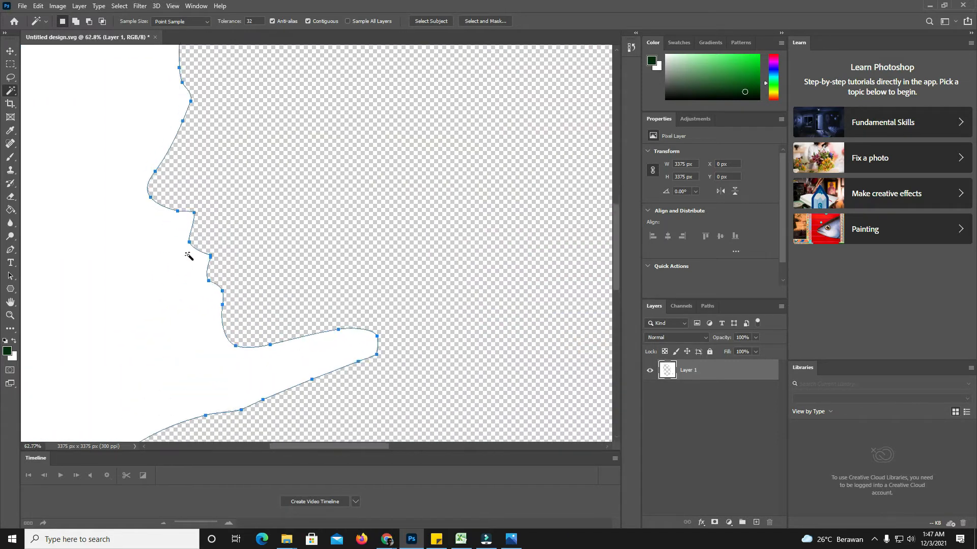
scroll(188, 253, down, 6)
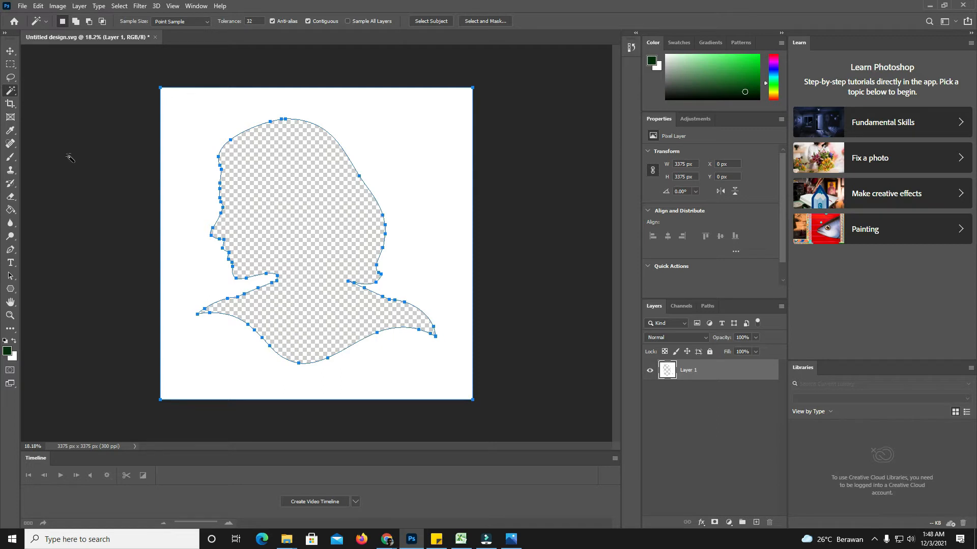
click(12, 251)
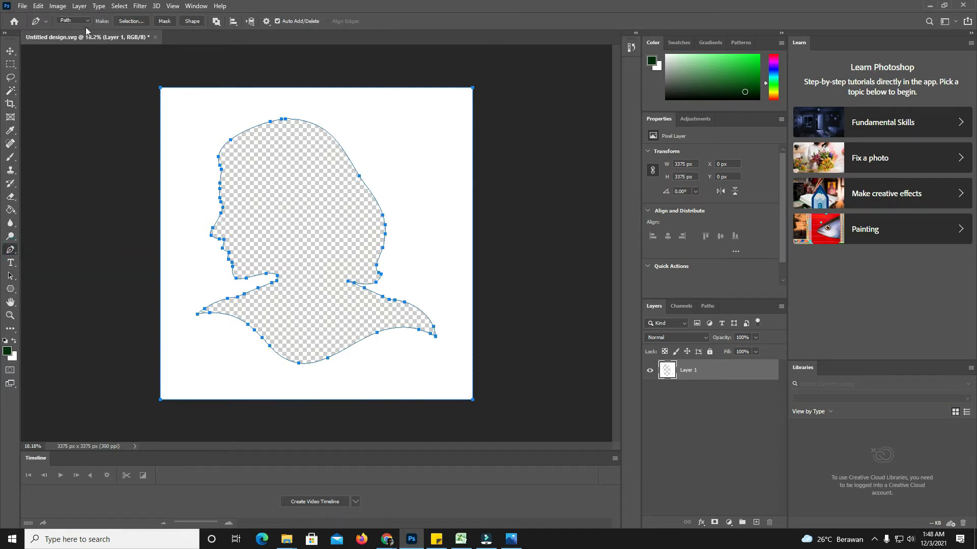
click(13, 251)
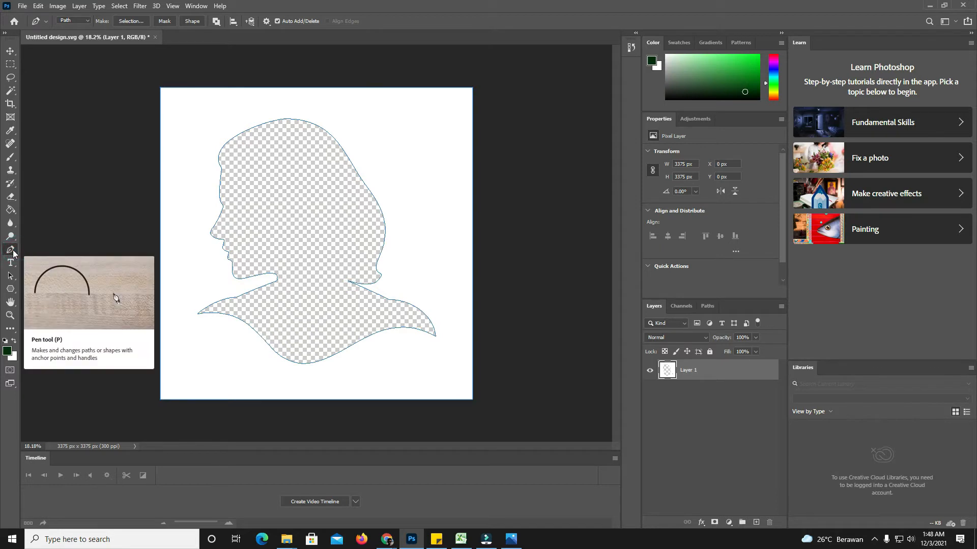
click(192, 21)
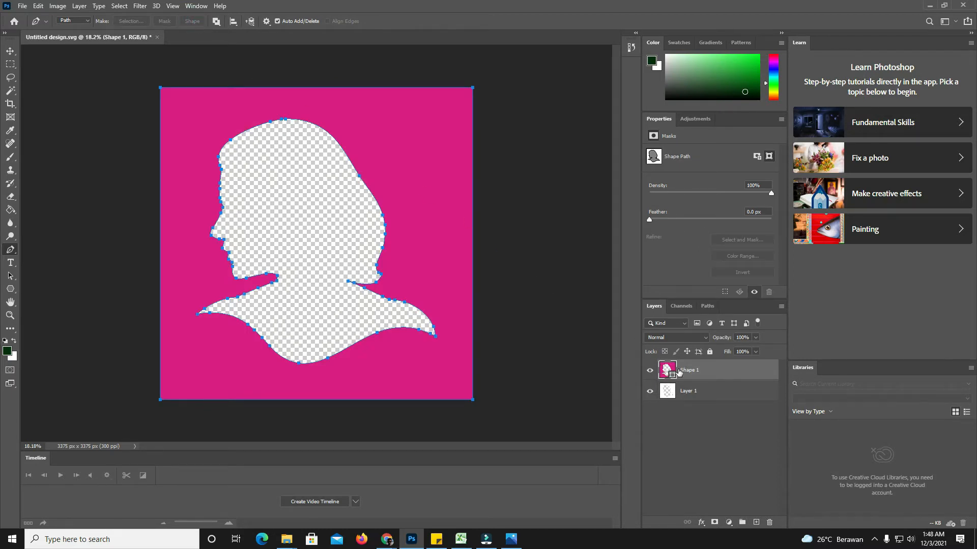
- Delete the original pixel layer, Layer 1, beneath the pink shape
click(744, 395)
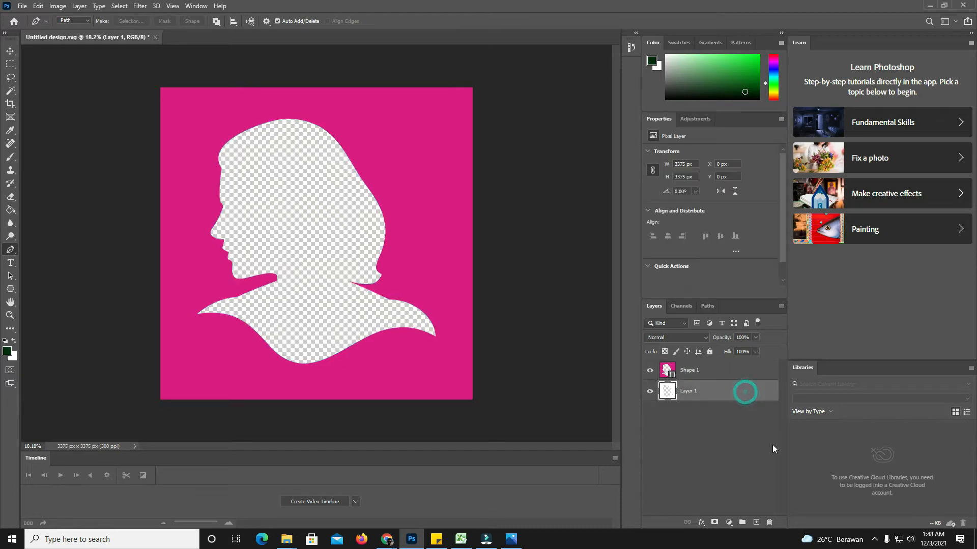
click(769, 523)
click(295, 197)
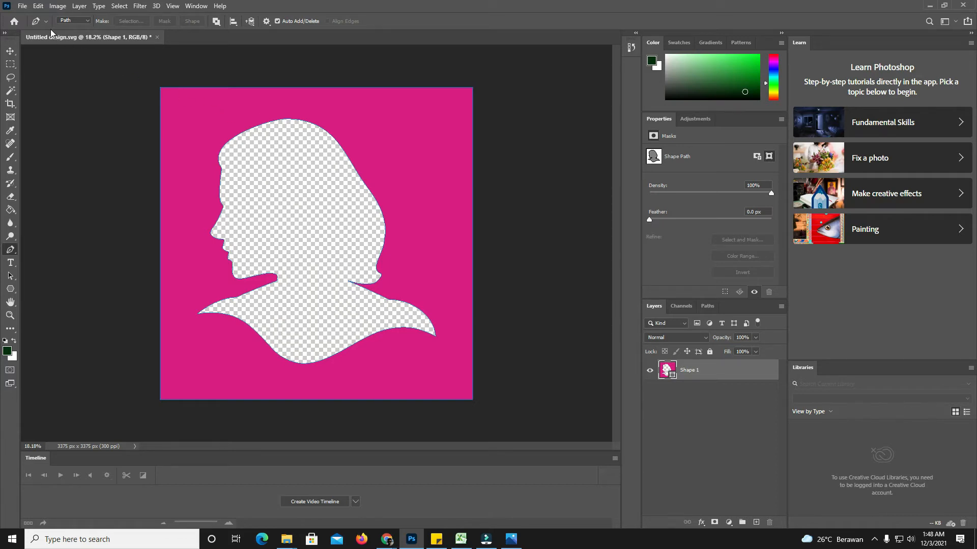
- Export the shape with Export As in SVG format to the Downloads folder under the file name "siluet wanita"
click(24, 6)
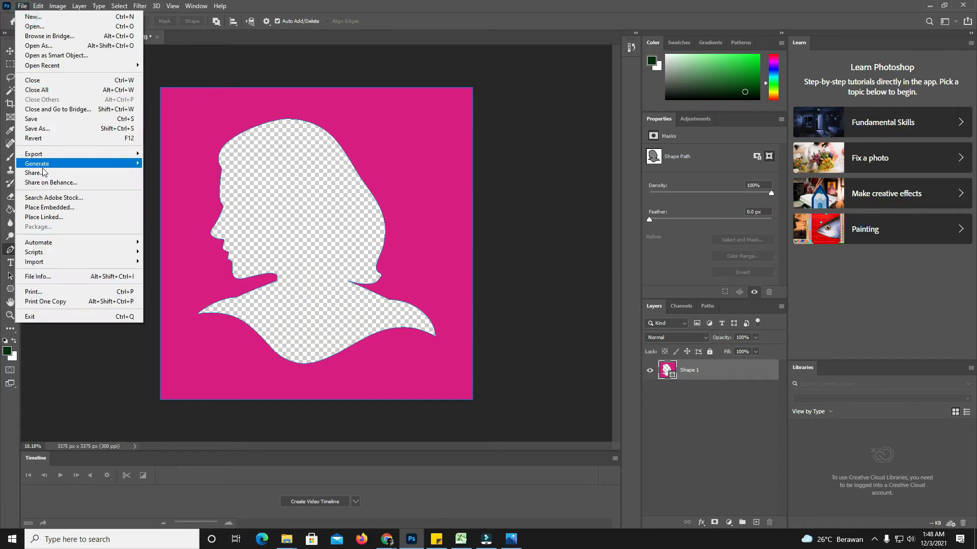
mouse_move(67, 154)
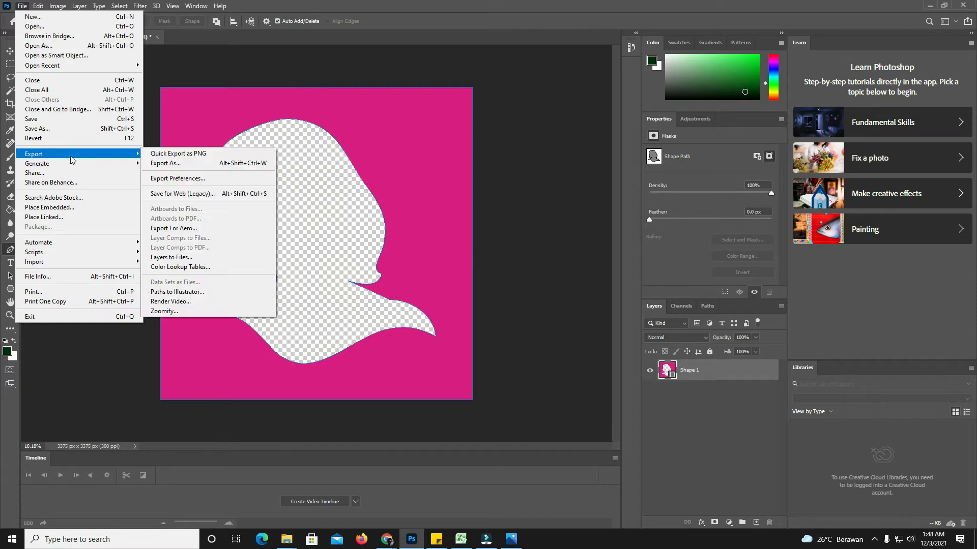
click(185, 163)
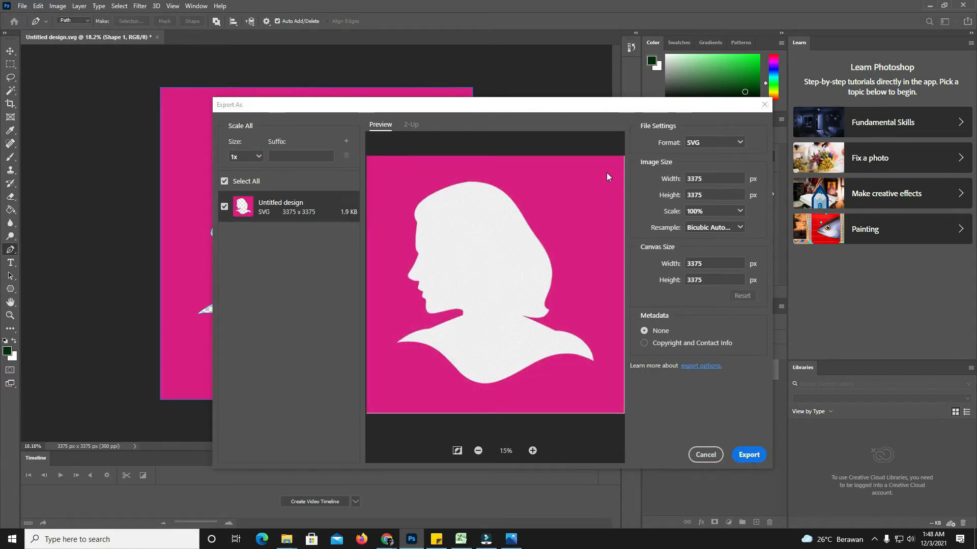
drag(585, 108, 436, 50)
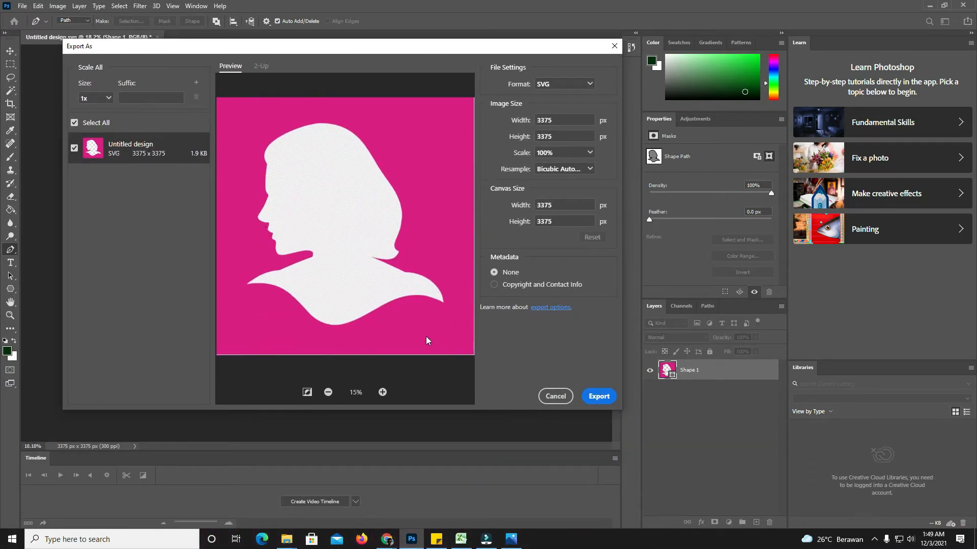
click(599, 397)
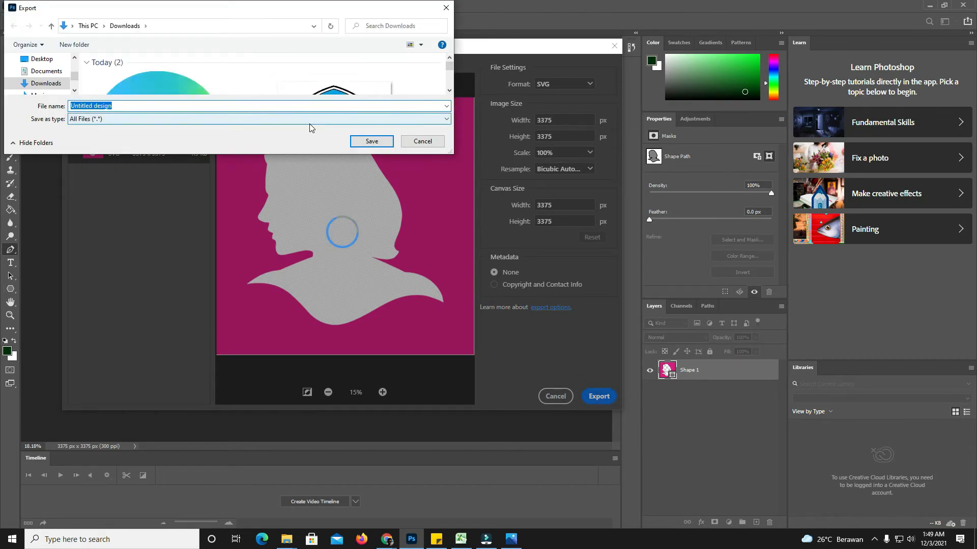
text(siluet wanita)
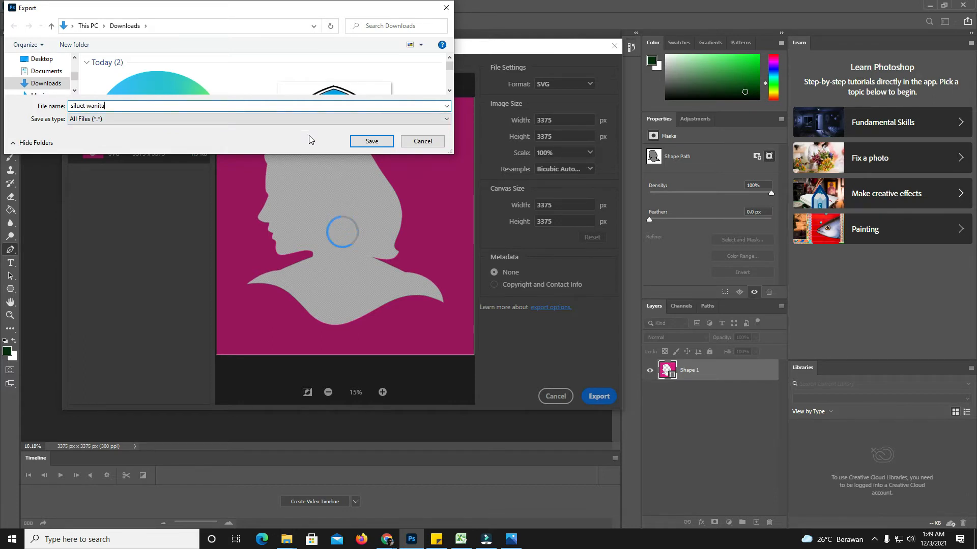
click(366, 142)
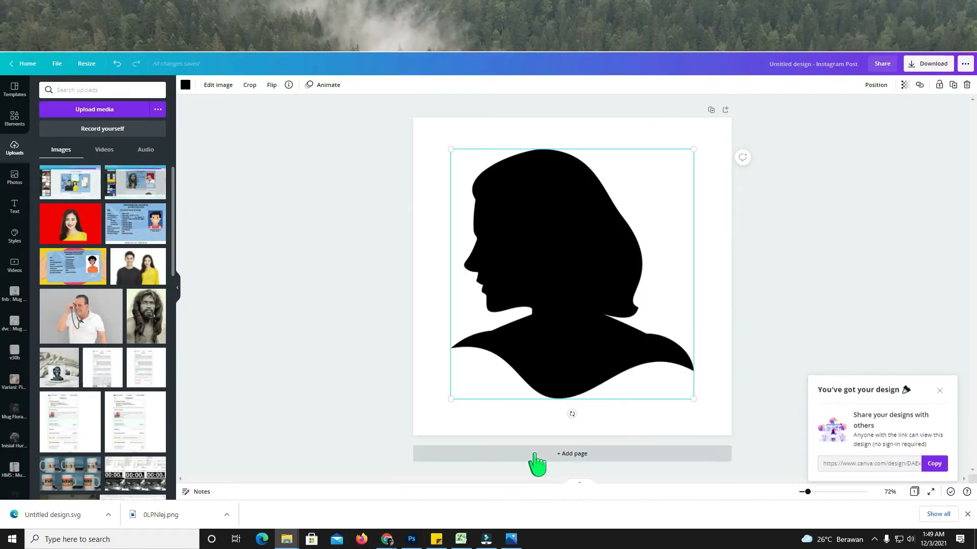
- Switch to Canva, add a second page to the design and upload the exported "siluet wanita" SVG file
click(534, 458)
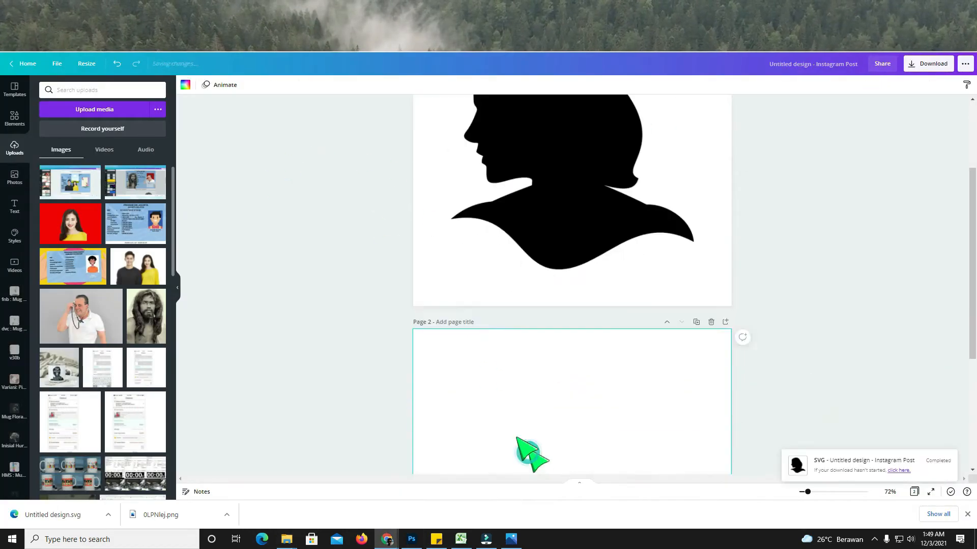
drag(0, 127, 469, 279)
drag(349, 364, 84, 204)
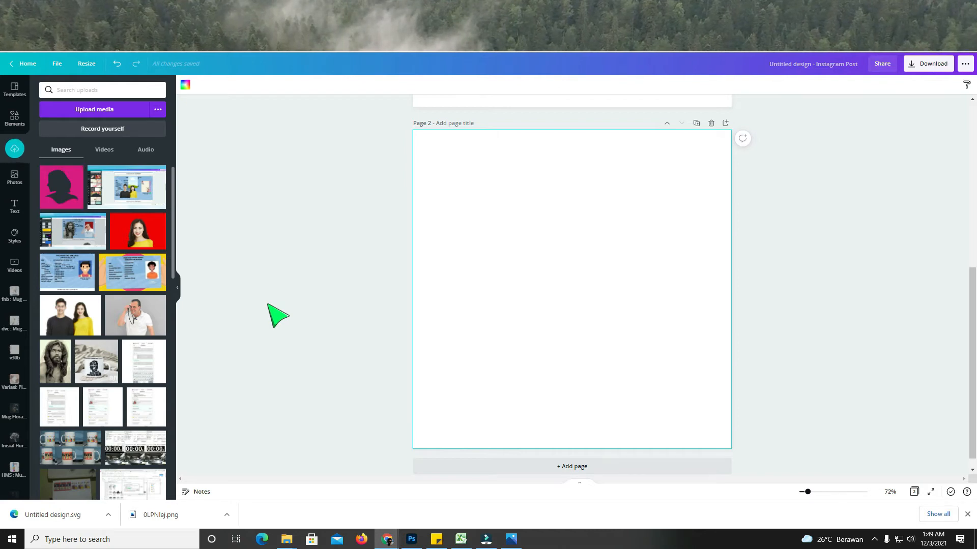
- Place the uploaded pink silhouette cutout on page 2, align it to the page corner and enlarge it to cover the whole page
click(61, 182)
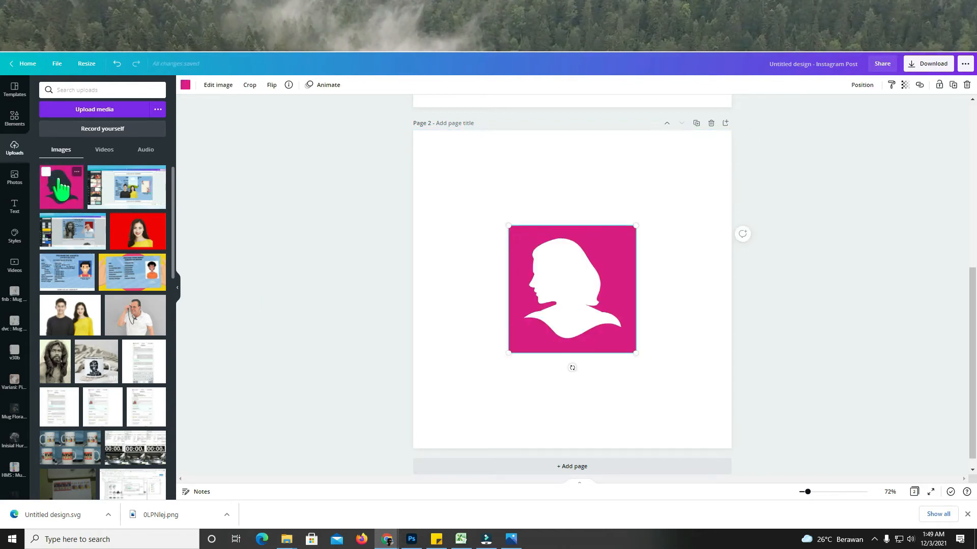
right_click(566, 288)
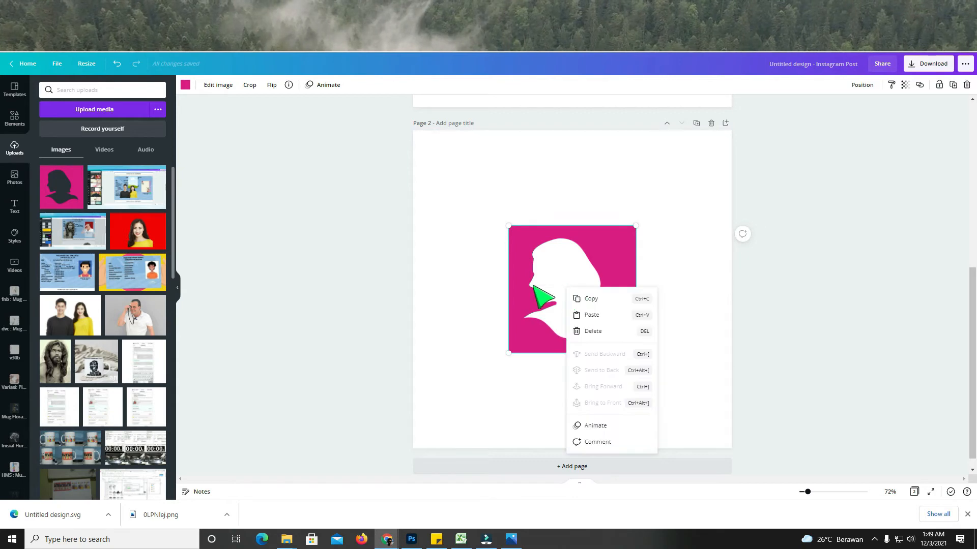
click(534, 297)
drag(605, 304, 512, 213)
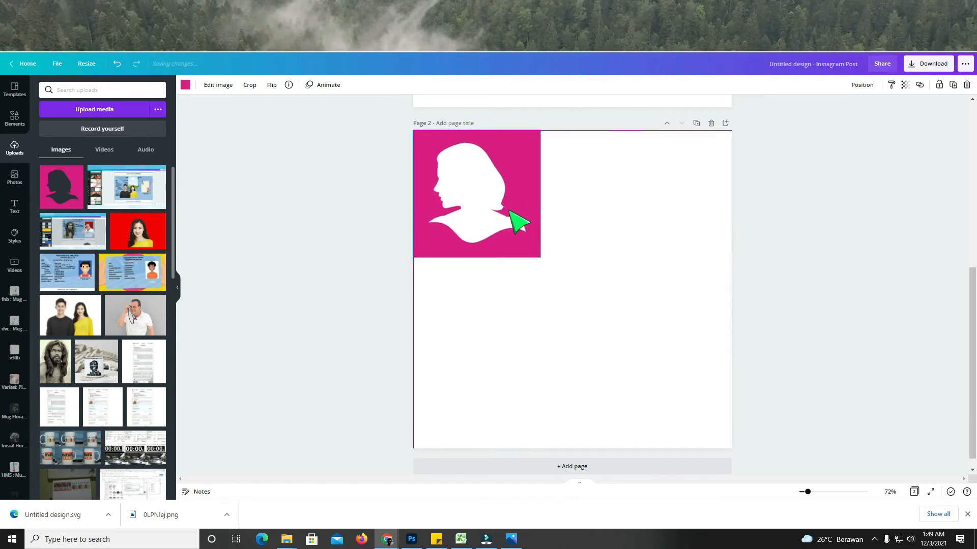
drag(535, 257, 741, 410)
right_click(659, 323)
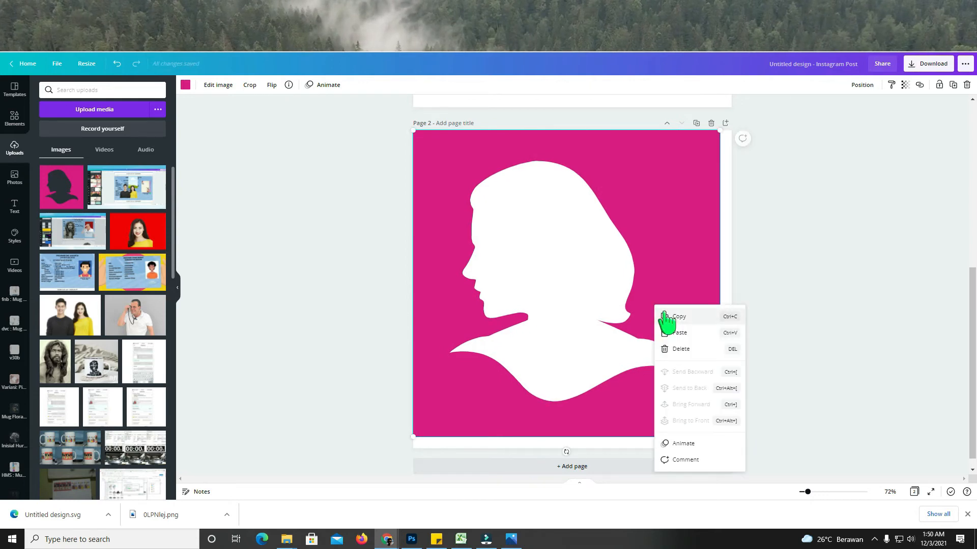
click(702, 373)
mouse_move(715, 433)
mouse_down()
mouse_move(745, 457)
mouse_move(712, 423)
mouse_up()
click(789, 364)
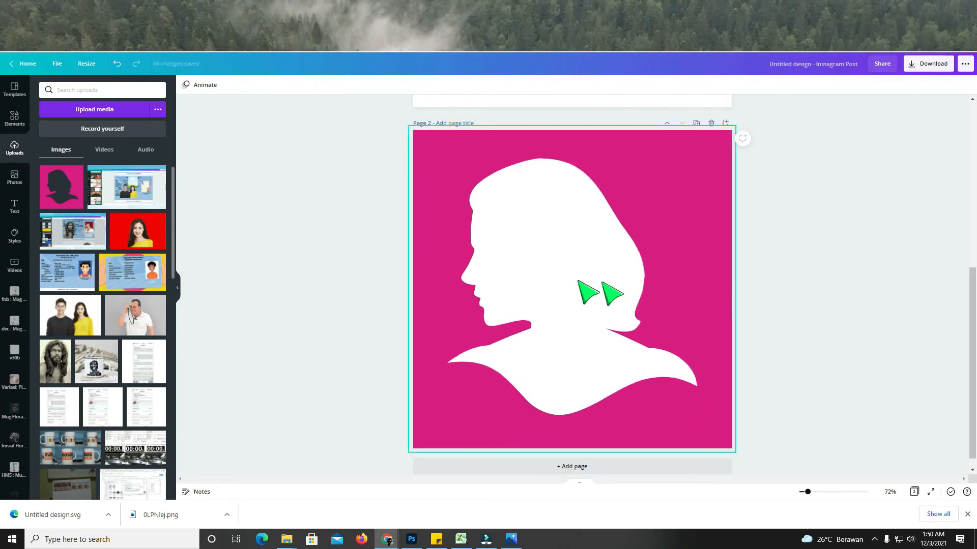
- Search the photo library for "forest" and browse the results for a background picture
click(570, 282)
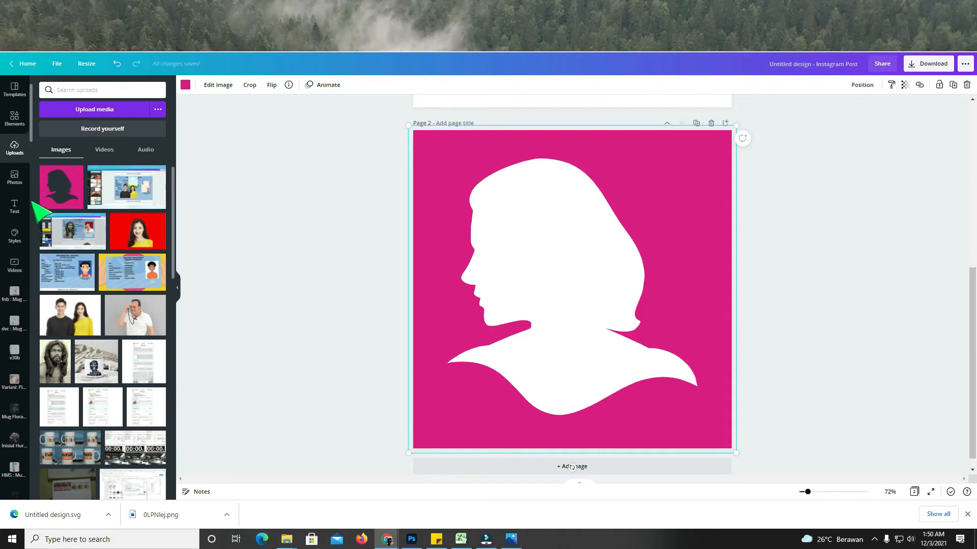
click(15, 178)
click(111, 92)
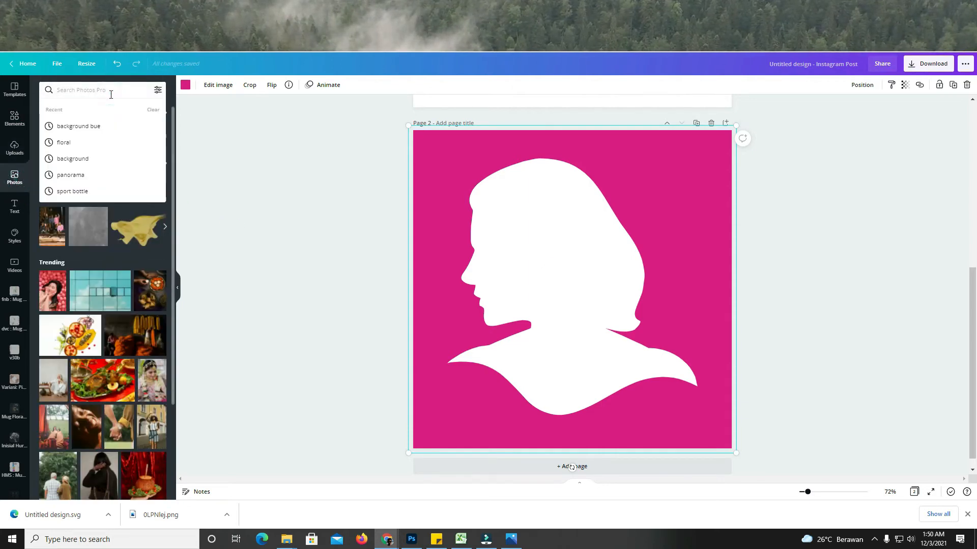
text(forest)
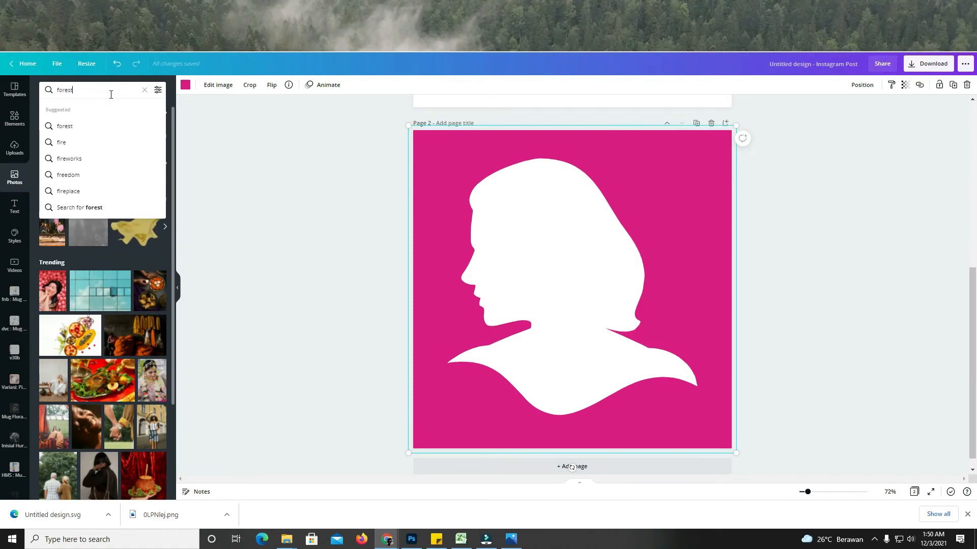
key(Return)
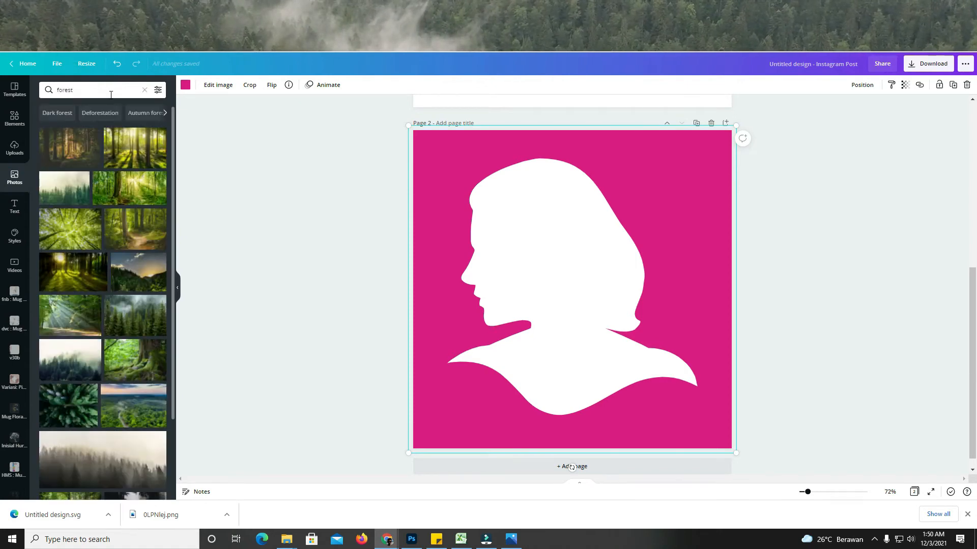
scroll(113, 163, down, 3)
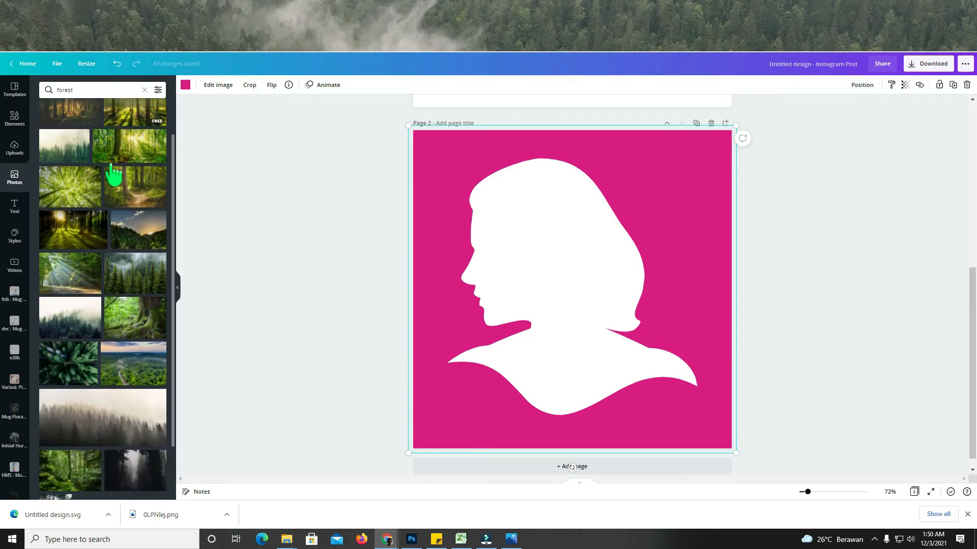
- Add the misty pine forest photo to page 2 and set it as the page background behind the cutout
click(70, 272)
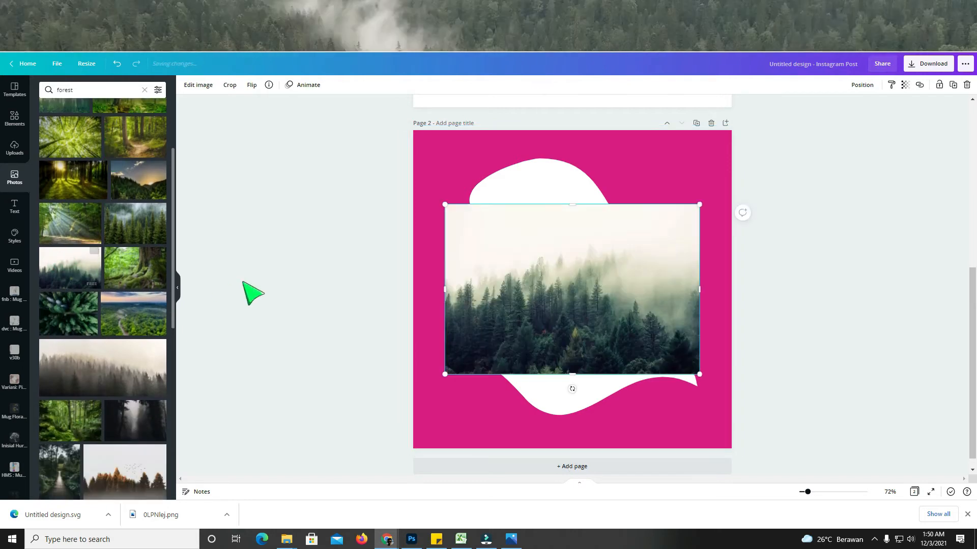
right_click(576, 328)
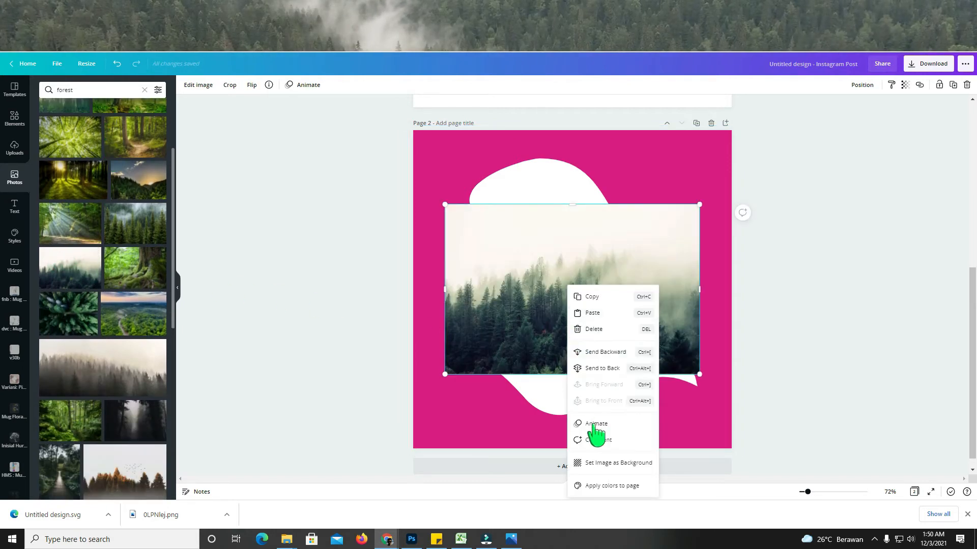
click(604, 465)
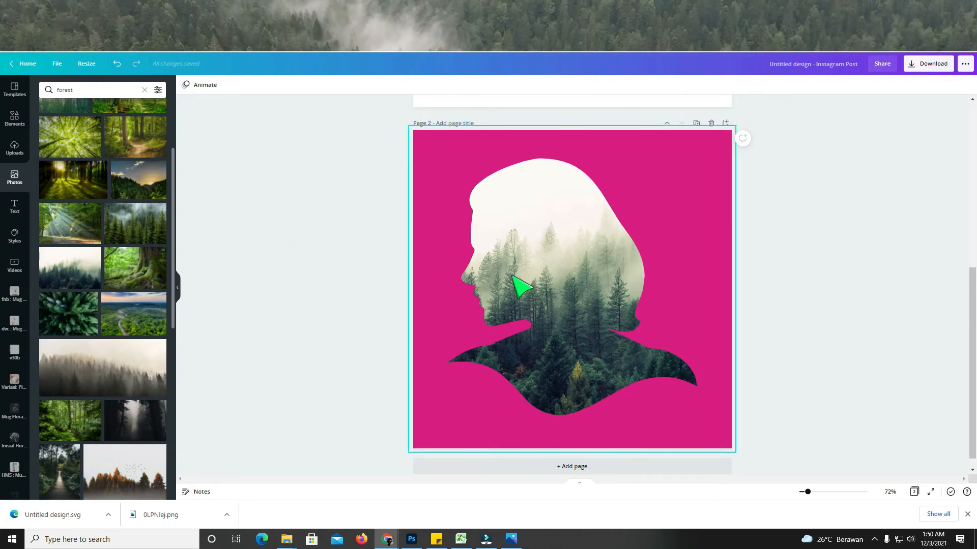
double_click(580, 292)
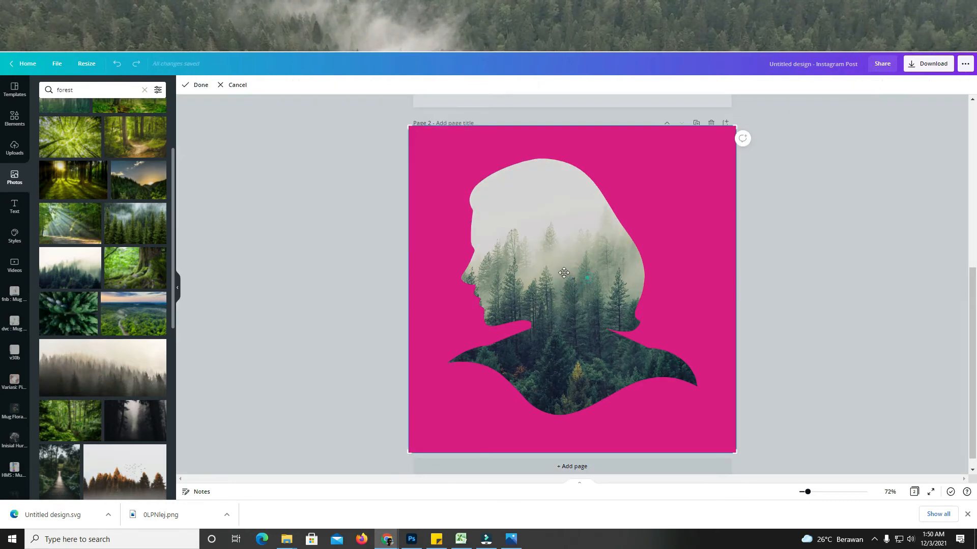
drag(564, 273, 489, 261)
right_click(588, 303)
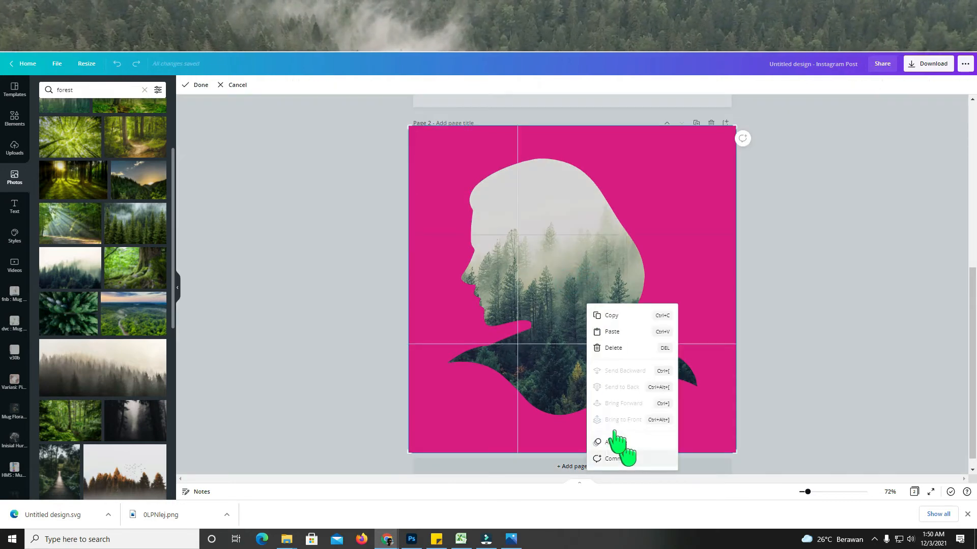
click(562, 283)
click(786, 303)
- Move the pink cutout aside and detach the forest photo from the page background
drag(686, 318, 449, 328)
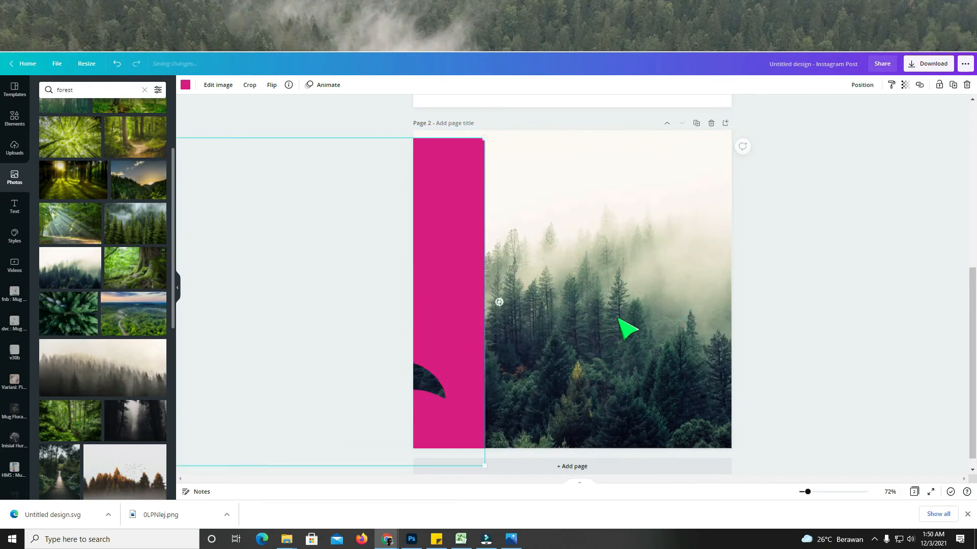
right_click(617, 318)
click(642, 425)
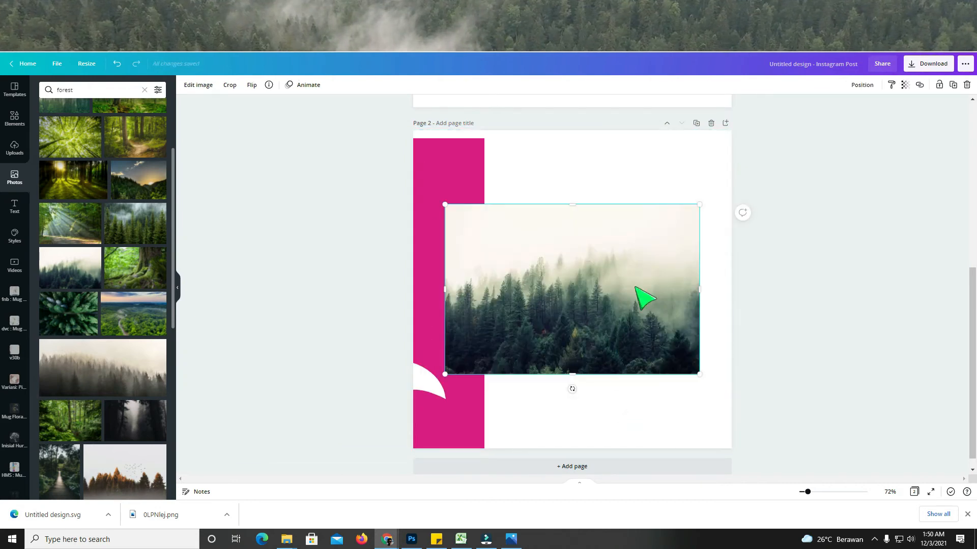
- Enlarge the detached forest photo across the page and bring the pink cutout in front of it
drag(696, 205, 864, 151)
drag(603, 297, 593, 321)
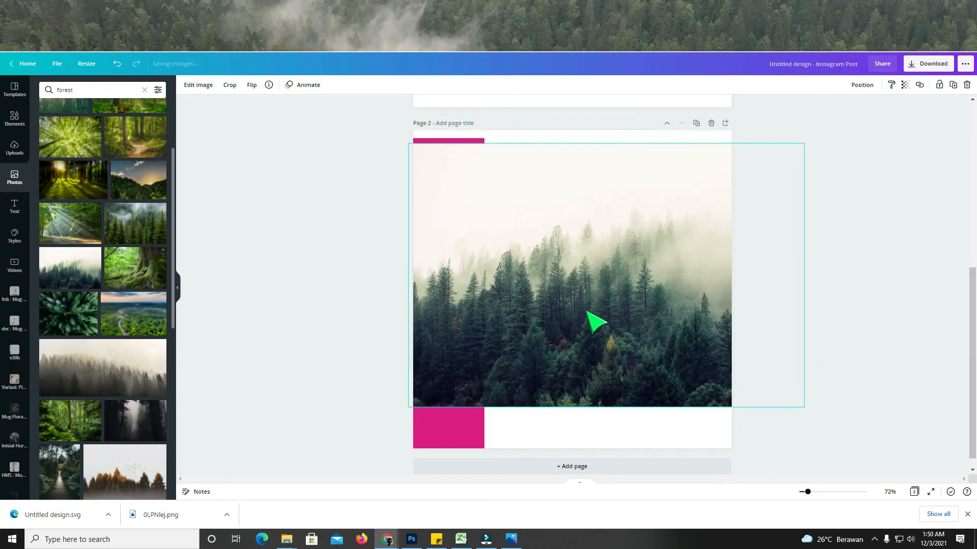
click(469, 430)
drag(486, 432, 617, 410)
right_click(585, 433)
click(612, 443)
- Enlarge the forest photo to about 1,453 × 969 and move the pink cutout back over it, centred on the page
click(705, 371)
drag(806, 409, 838, 430)
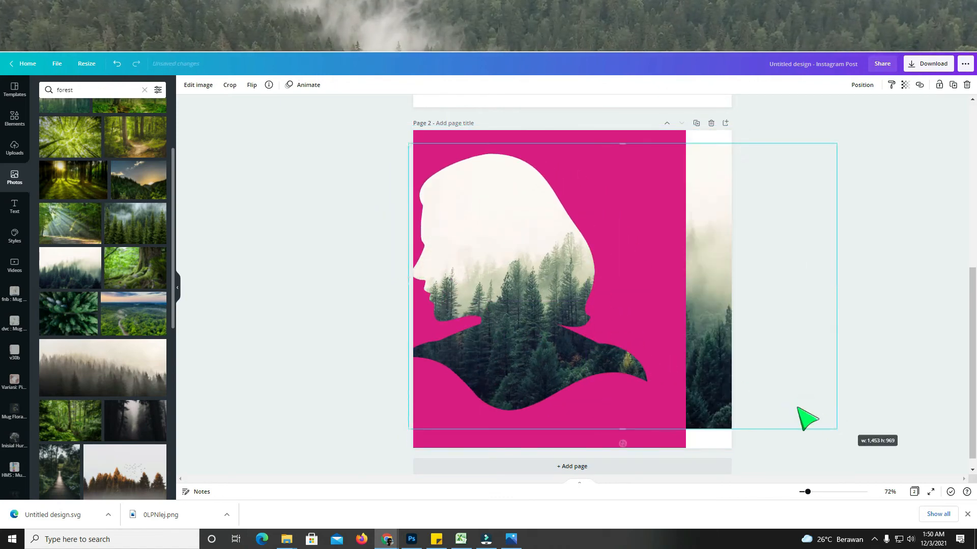
drag(654, 394, 704, 393)
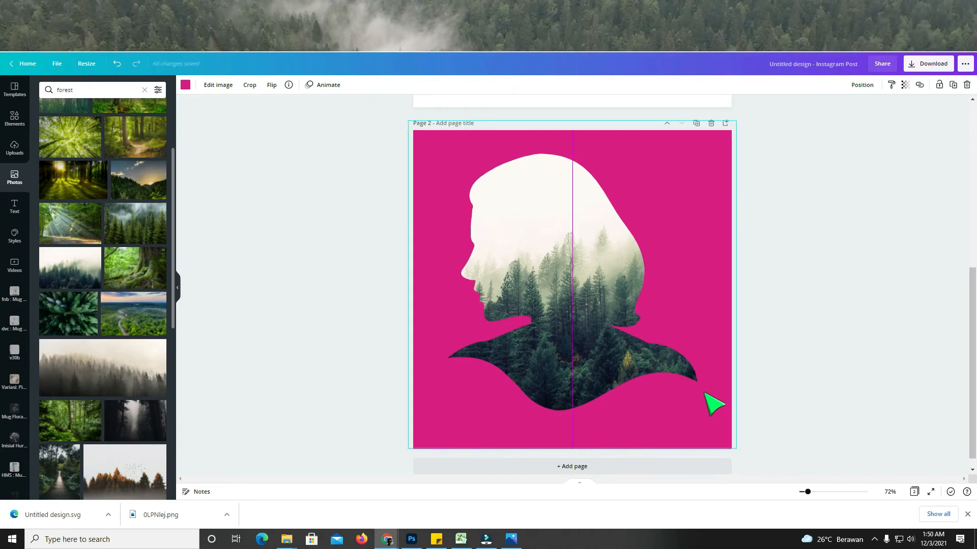
drag(705, 393, 707, 391)
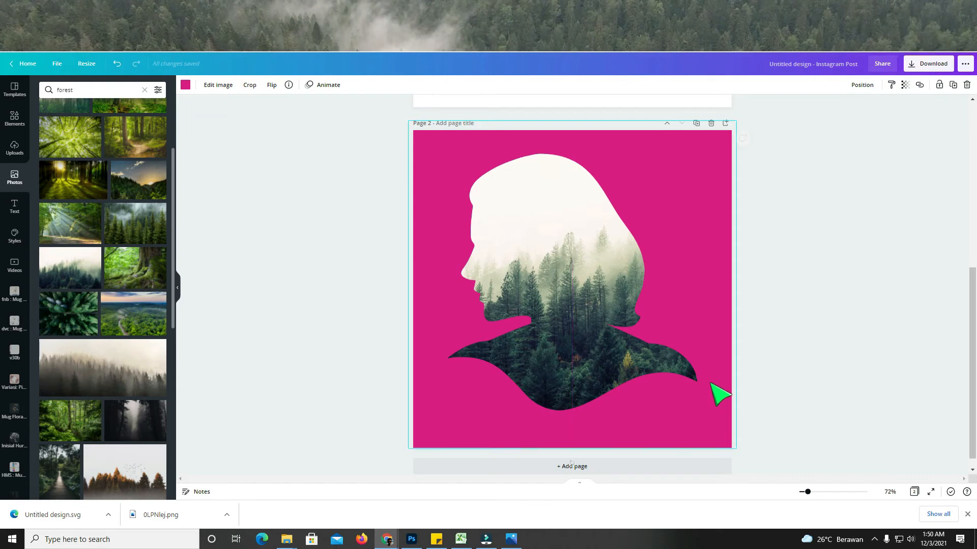
click(792, 327)
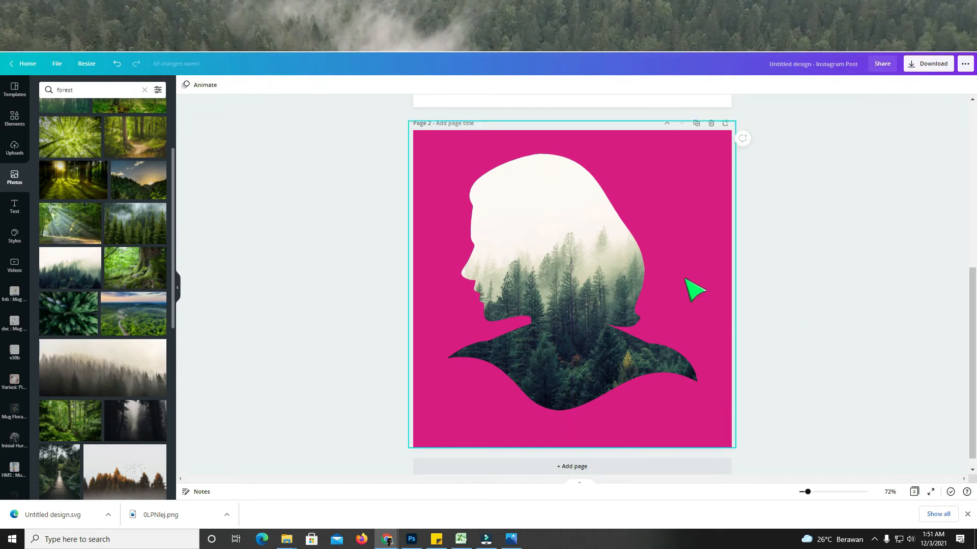
- Recolour the silhouette cutout with the pale beige-green from the photo colors
click(659, 176)
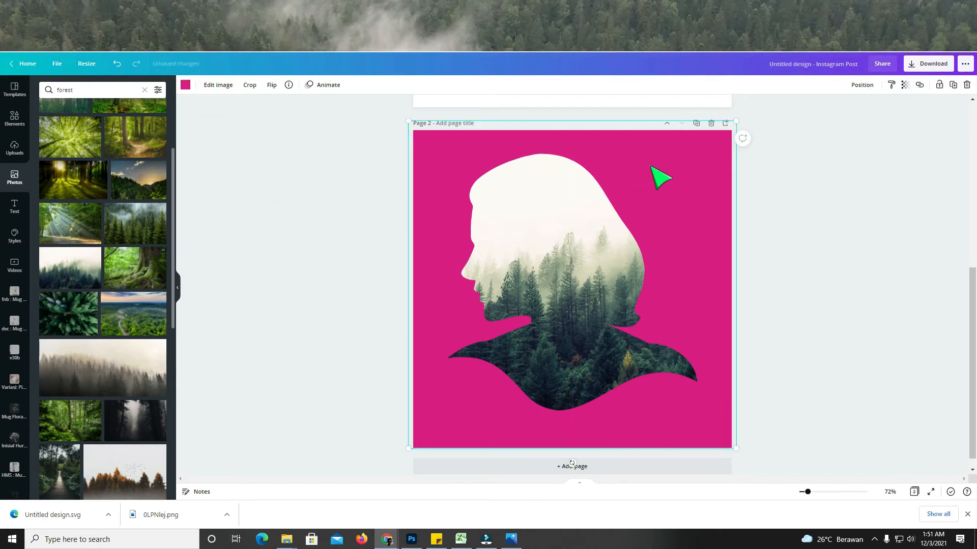
click(185, 84)
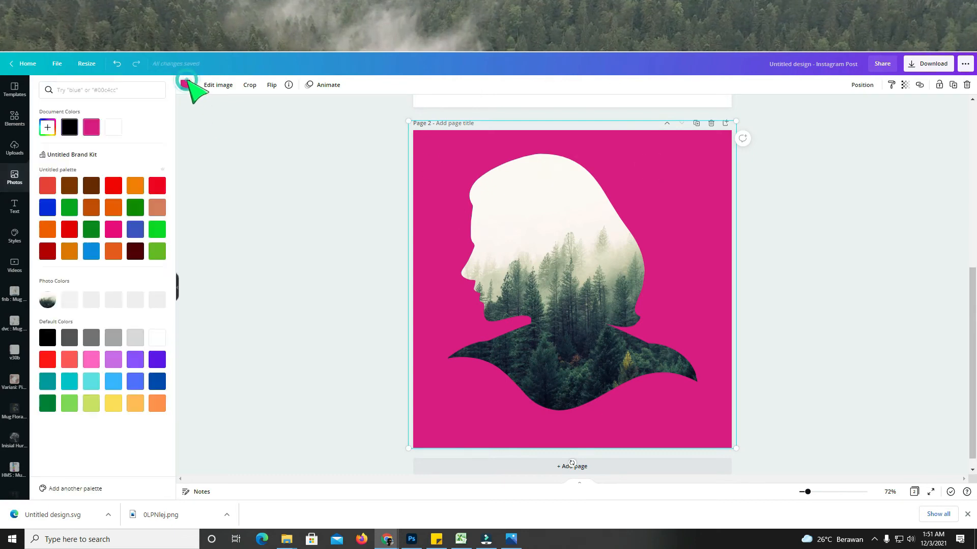
click(135, 186)
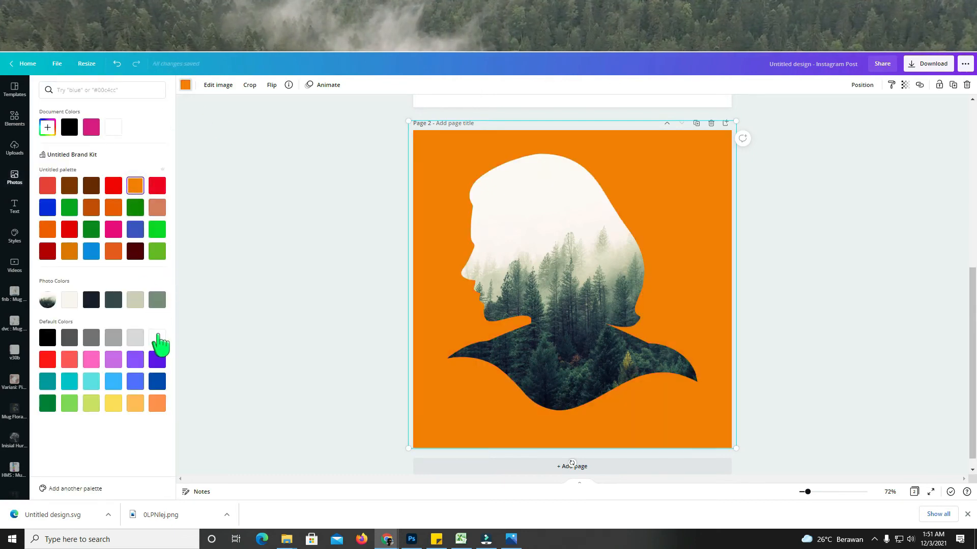
click(136, 338)
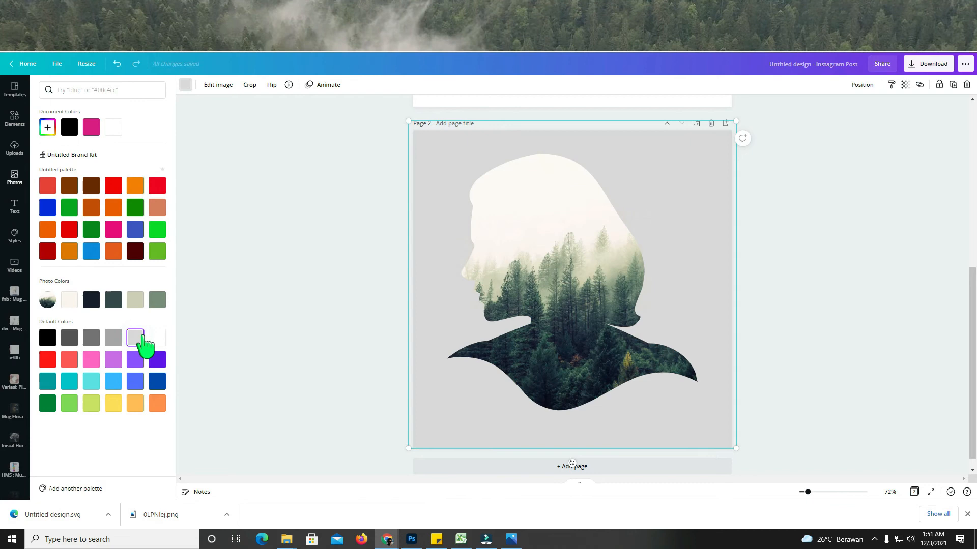
click(158, 303)
click(141, 304)
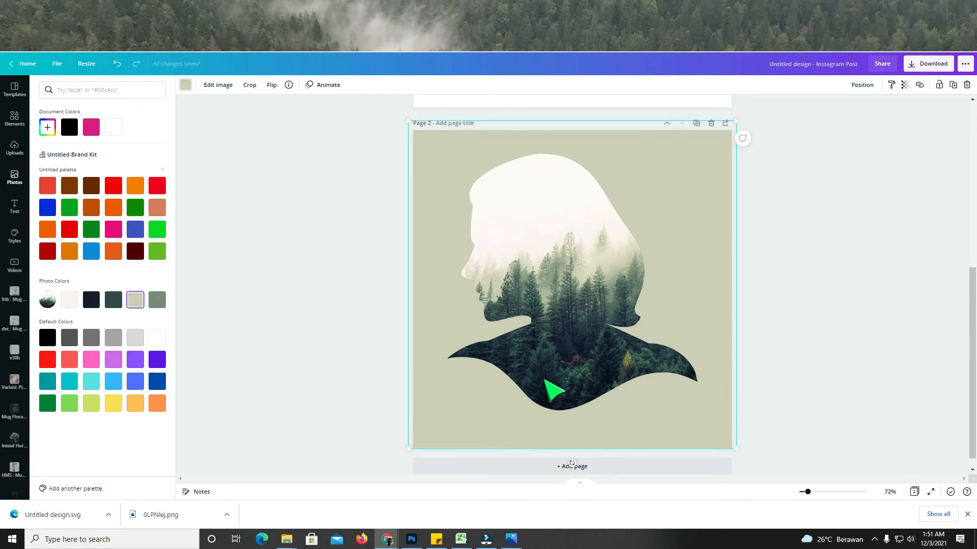
- Enlarge and reposition the forest photo beneath the silhouette, moving the cutout aside and back to cover the page
drag(479, 397, 347, 397)
drag(682, 366, 680, 349)
drag(835, 412, 893, 454)
drag(750, 398, 627, 390)
drag(557, 415, 687, 414)
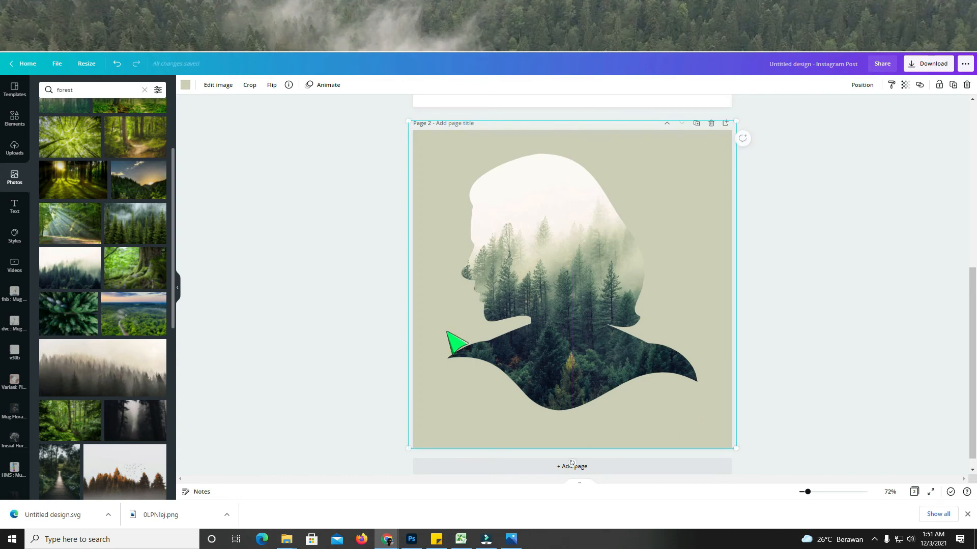
click(368, 328)
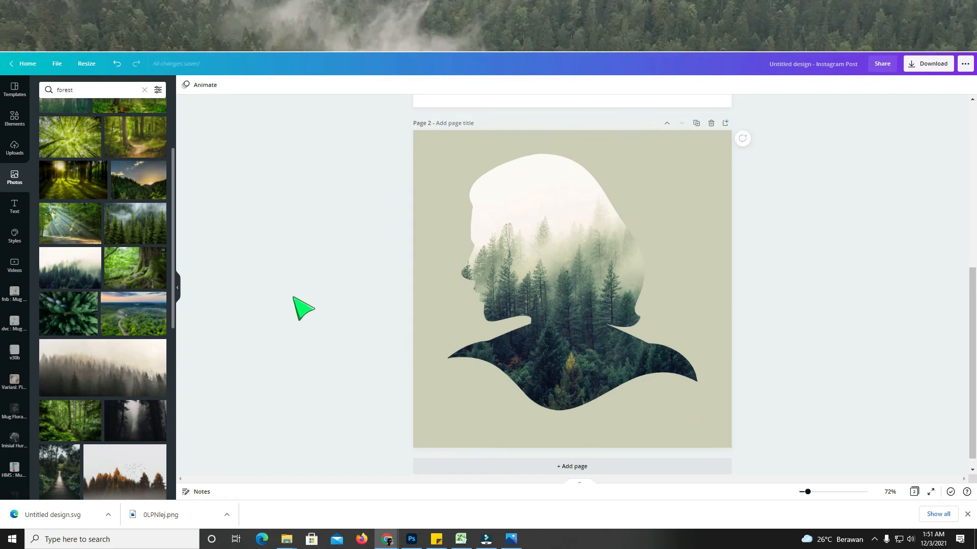
- Add a body text element to page 2 reading "Forestwati"
click(15, 206)
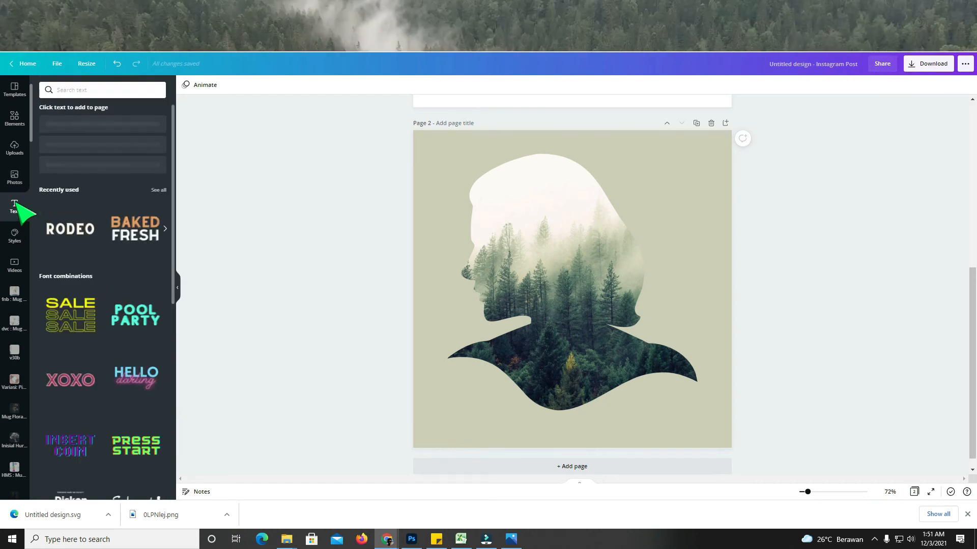
click(63, 182)
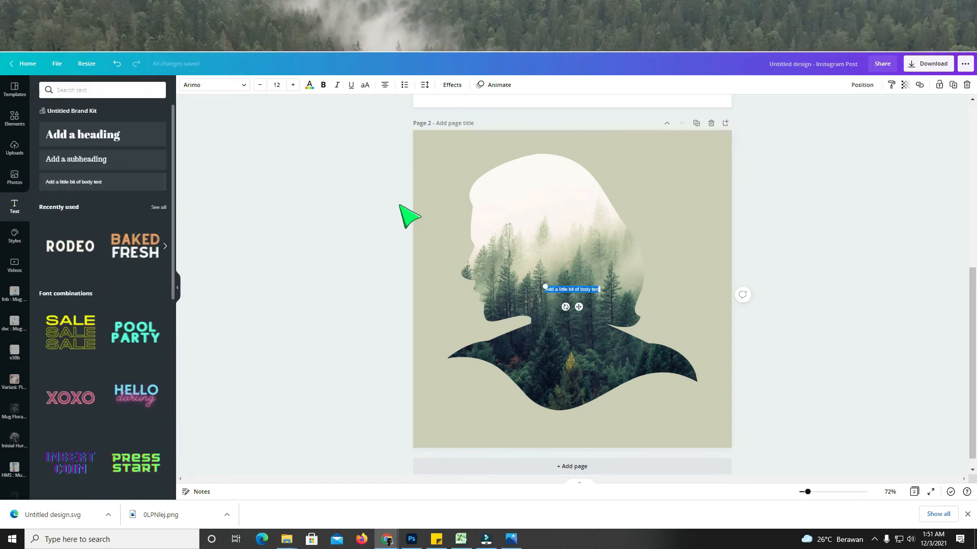
key(BackSpace)
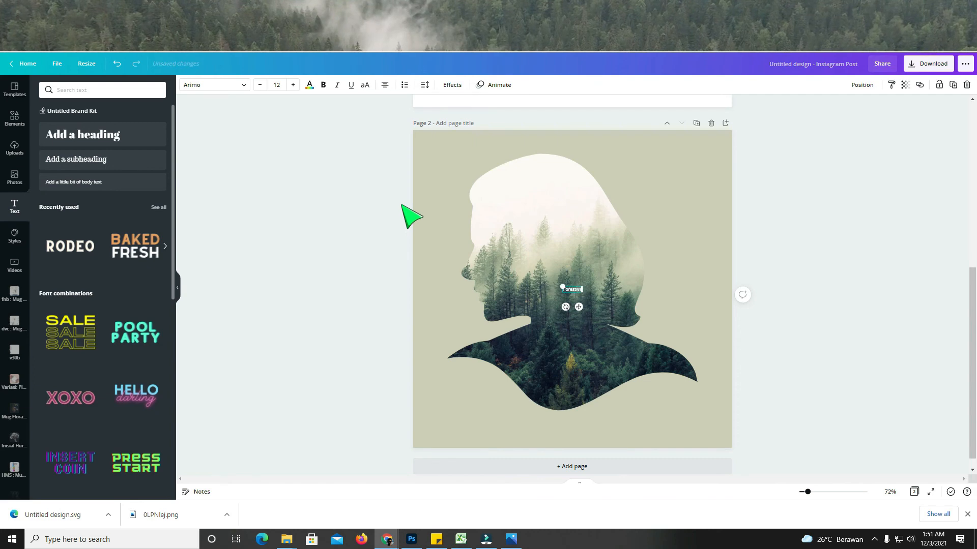
click(838, 276)
- Enlarge the "Forestwati" text to size 61.1 and place it in the upper-right corner of the page
drag(577, 289, 583, 191)
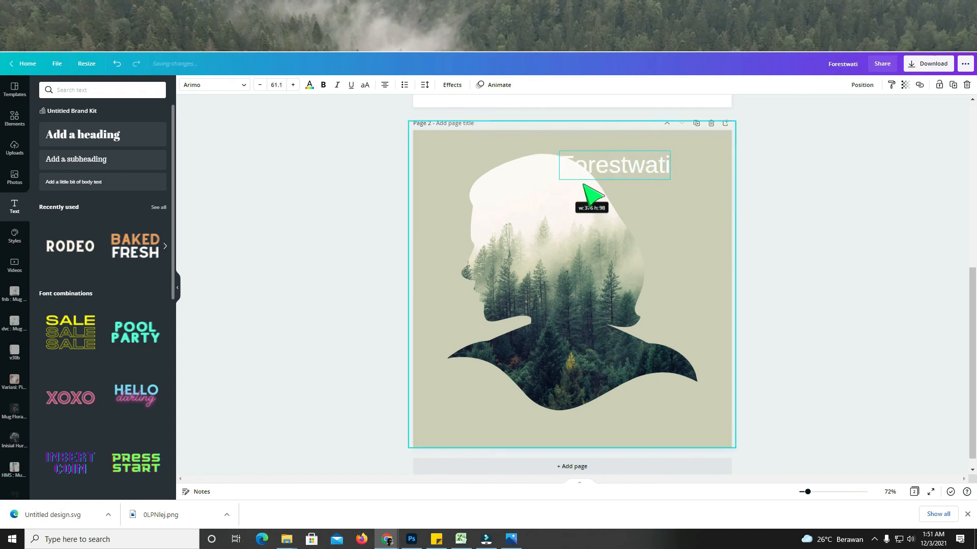
mouse_move(682, 172)
mouse_down()
mouse_move(694, 174)
mouse_move(677, 164)
mouse_up()
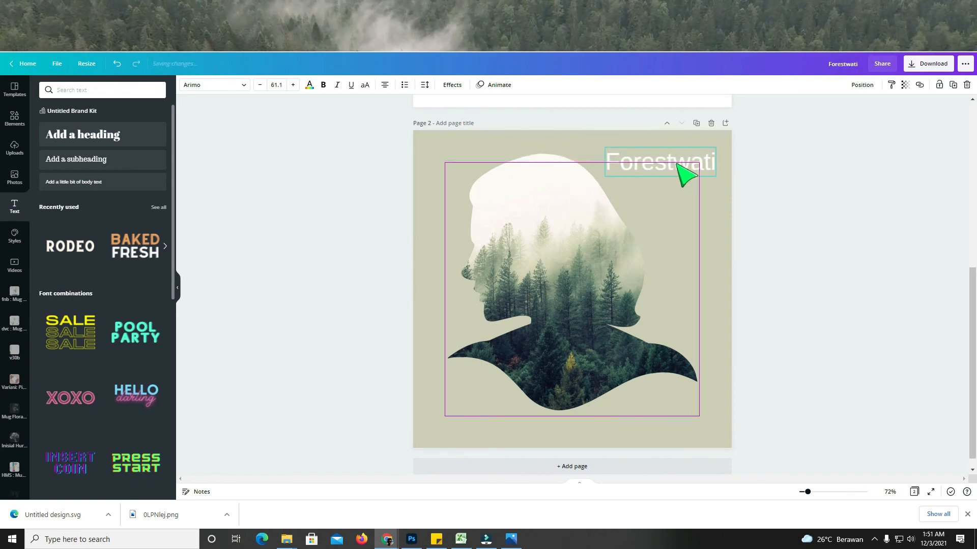
click(798, 206)
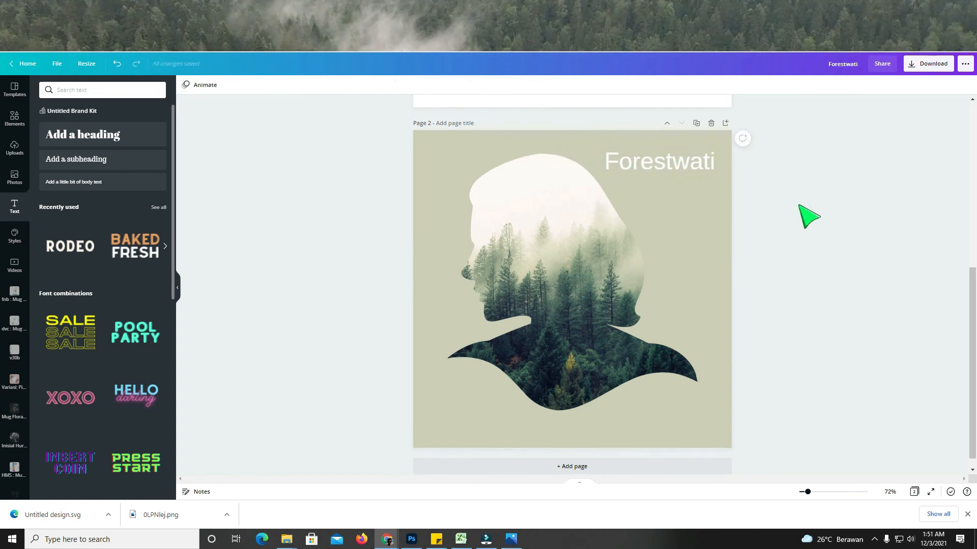
- Change the "Forestwati" text's font to the modernline personal-use script from the recently used fonts
click(676, 168)
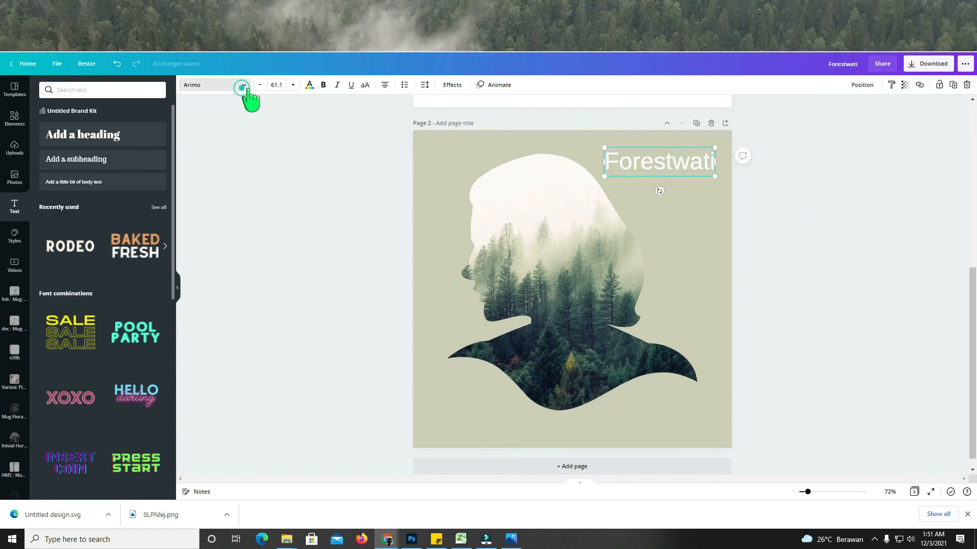
click(245, 87)
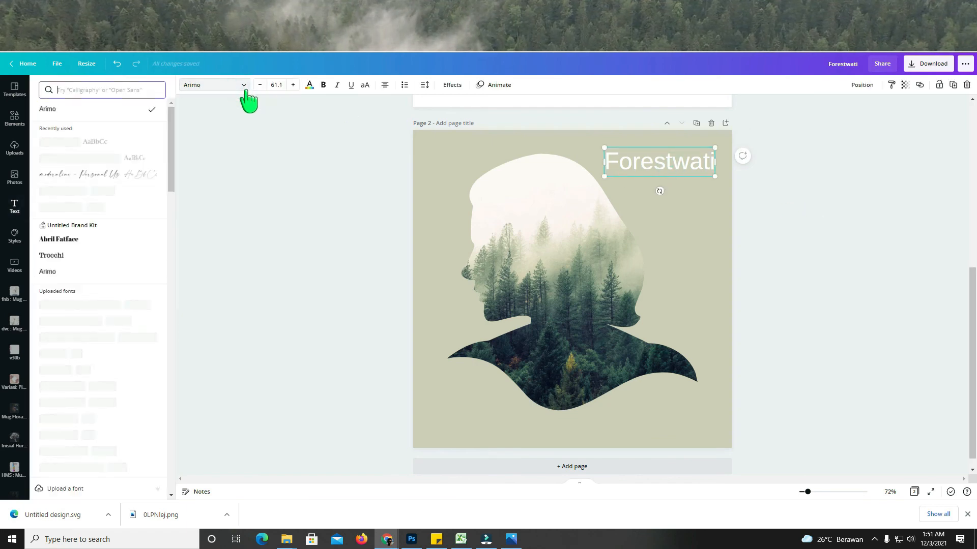
click(105, 178)
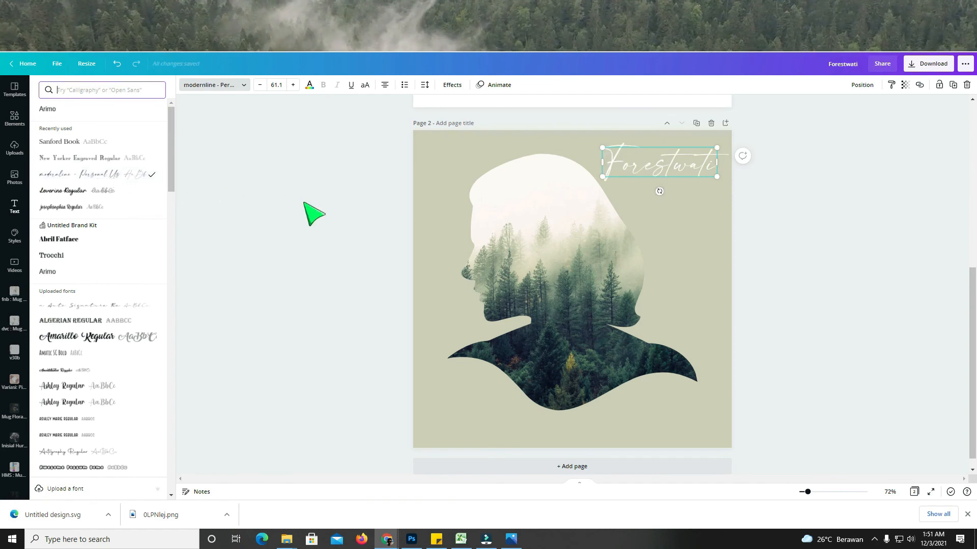
click(318, 216)
click(323, 221)
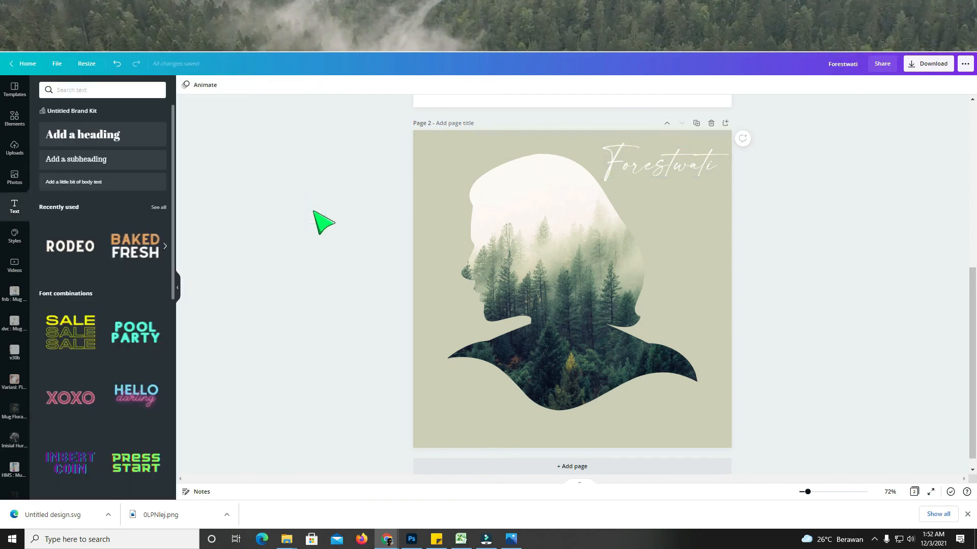
- Enlarge the "Forestwati" text to size 91.7 and move it to the lower middle of the page, over the silhouette's shoulders
click(645, 173)
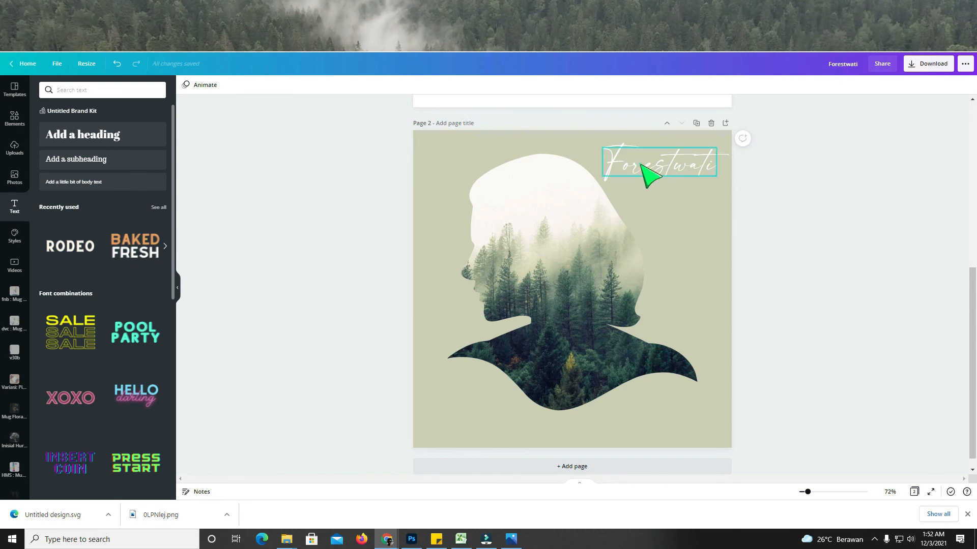
drag(603, 178, 558, 218)
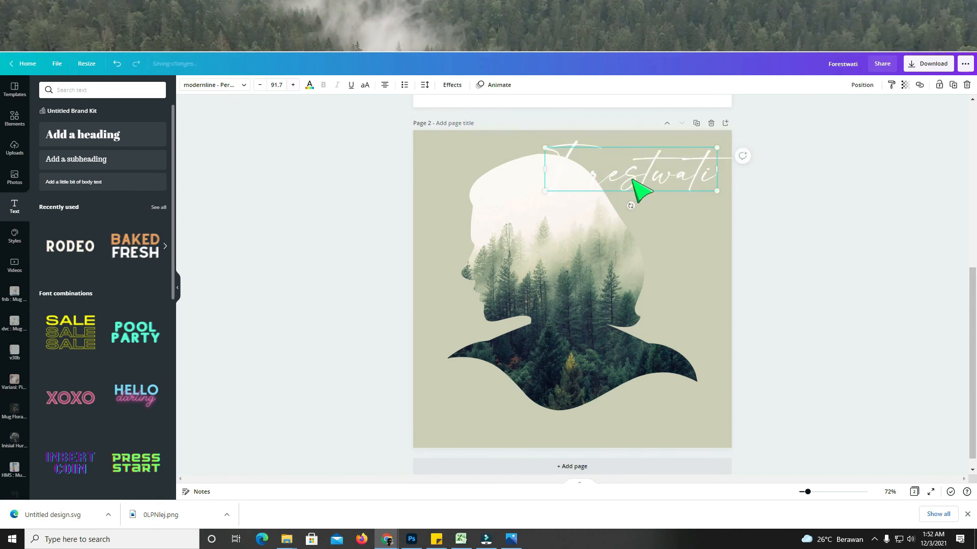
drag(639, 190, 566, 411)
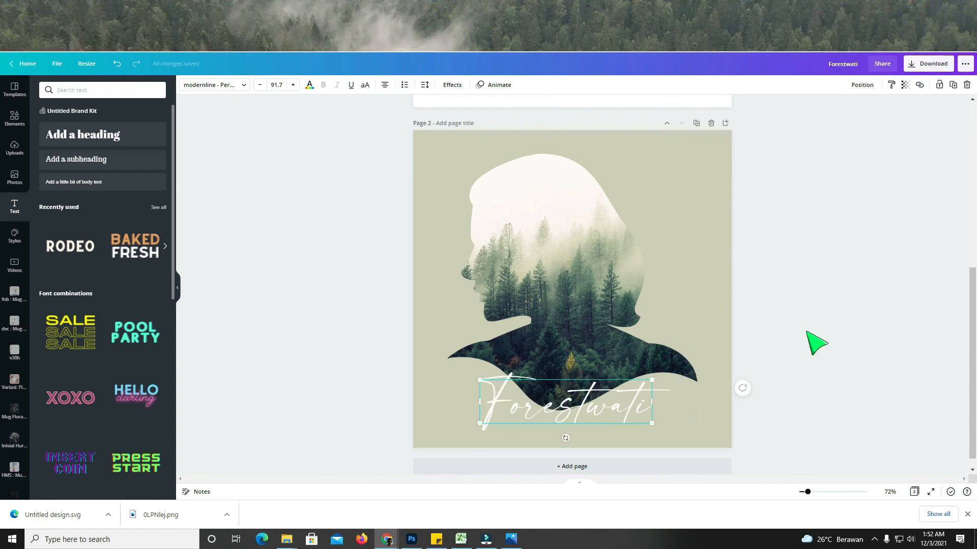
click(806, 331)
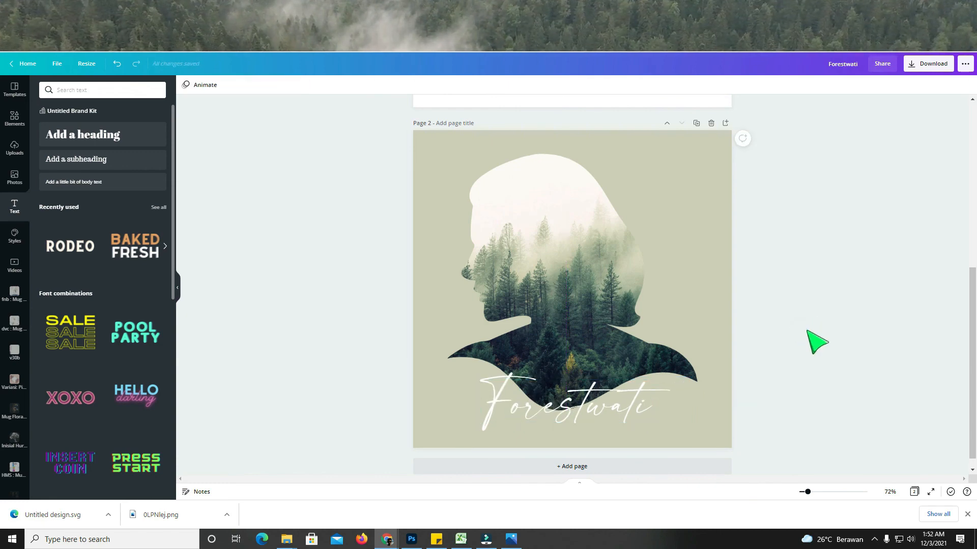